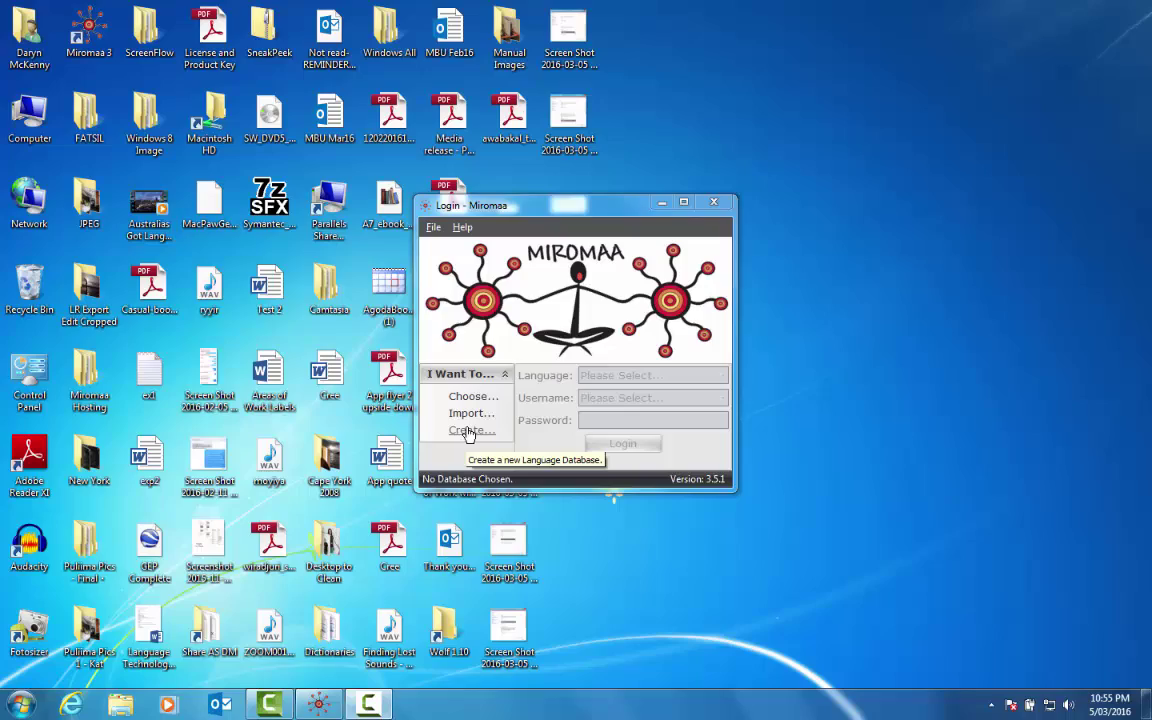
Create a 'Cree' language database and save it as CreeDAT in Miromaa Language Work > Databases.
click(467, 432)
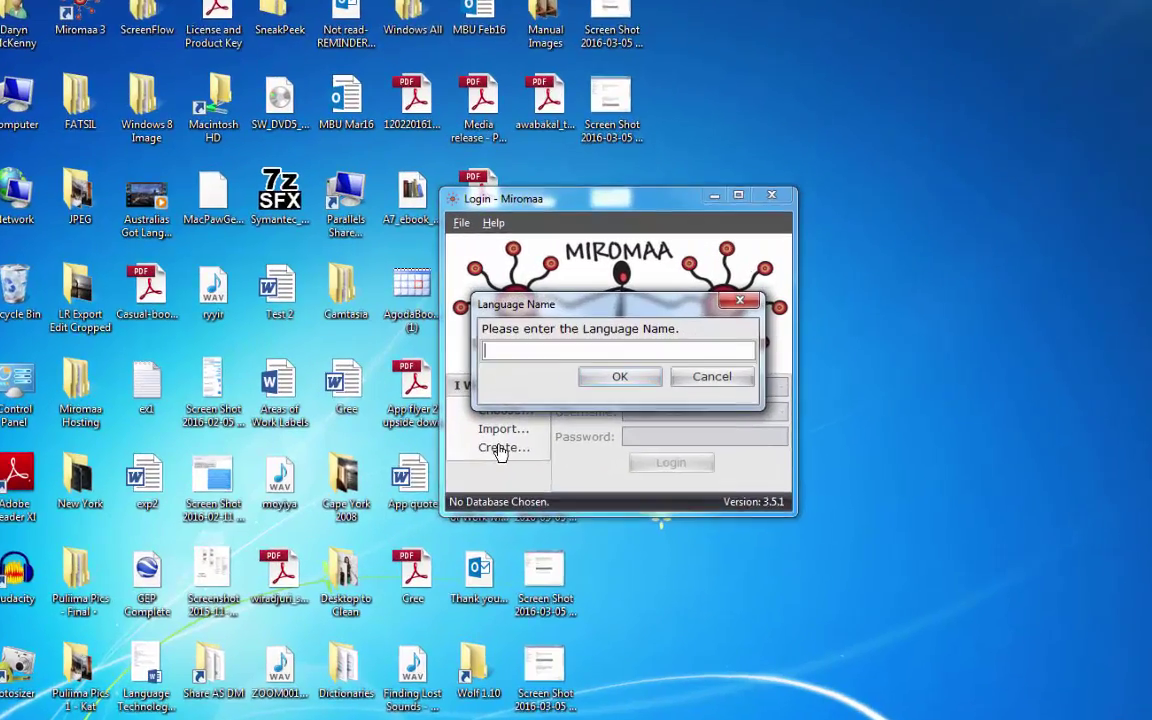
text(Cree)
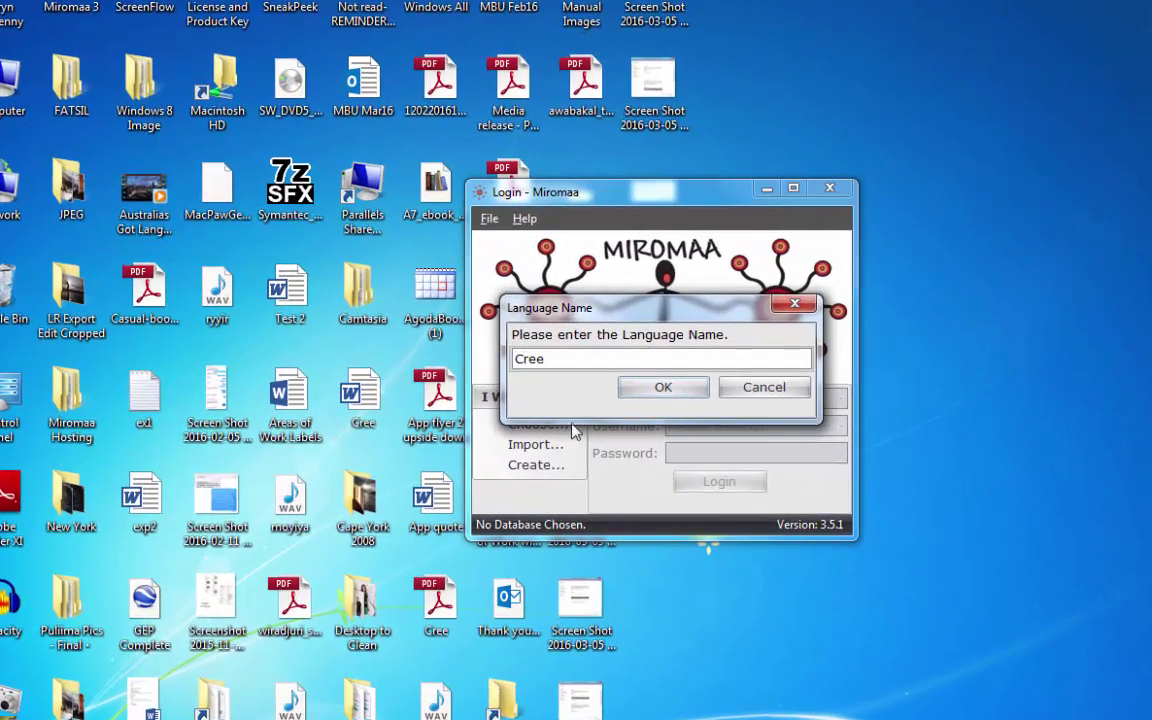
click(660, 390)
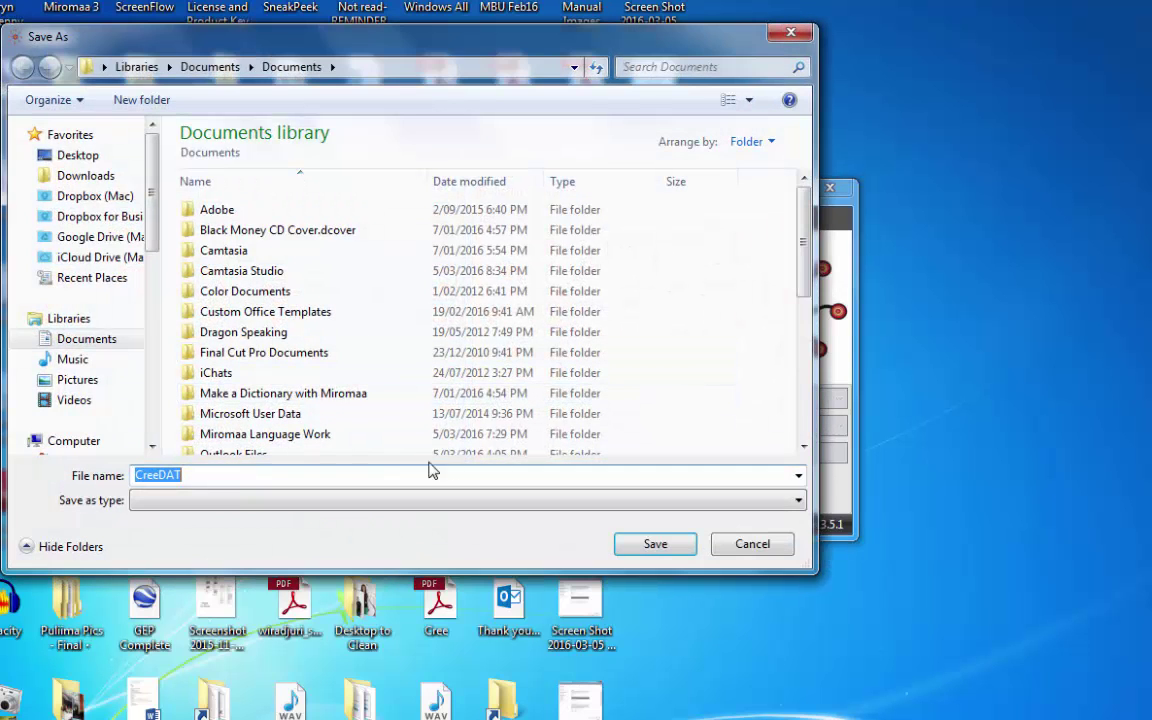
double_click(279, 443)
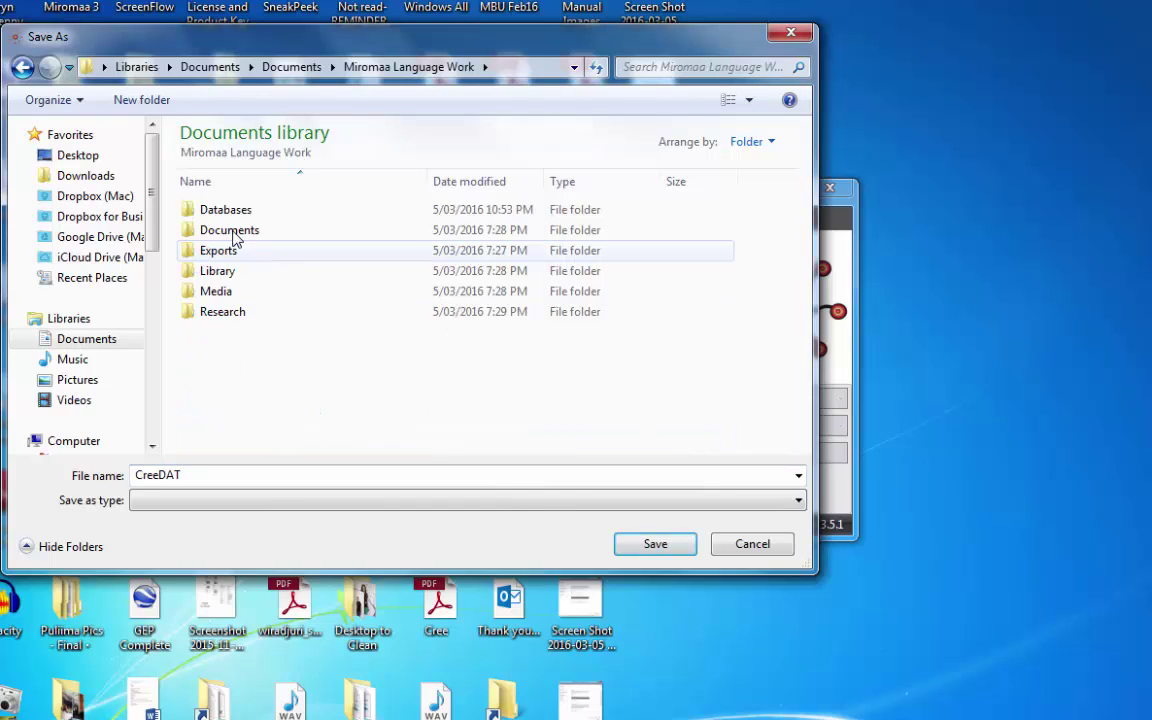
double_click(206, 214)
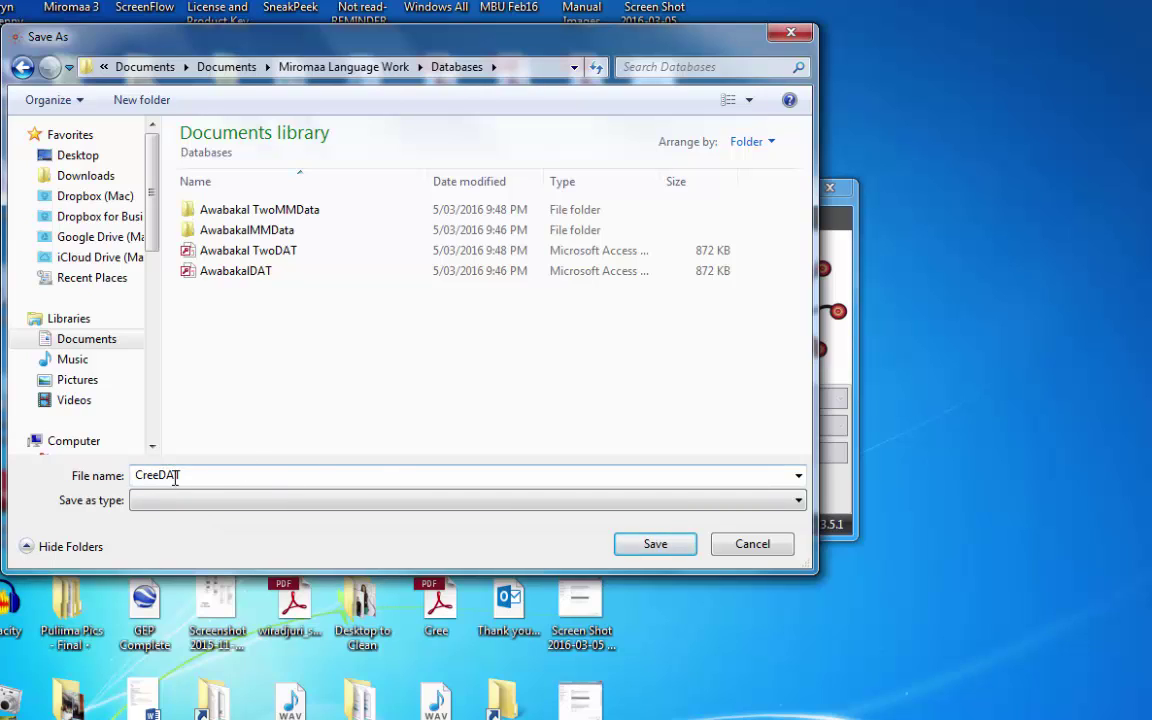
double_click(158, 476)
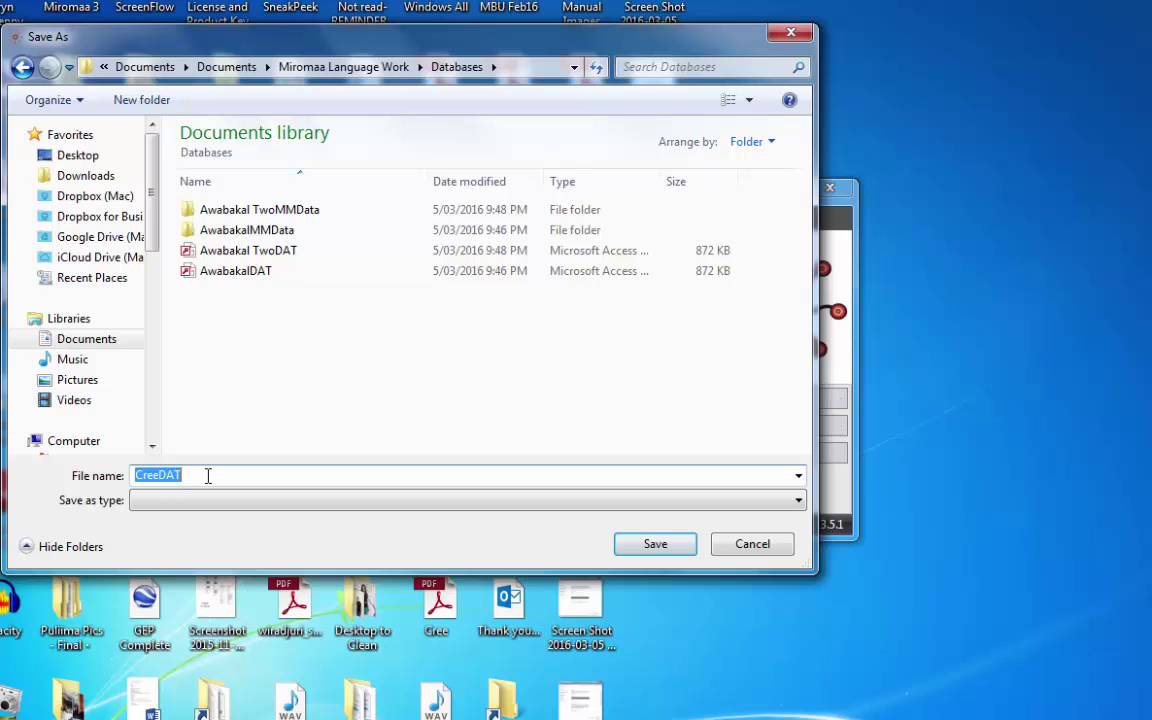
click(206, 476)
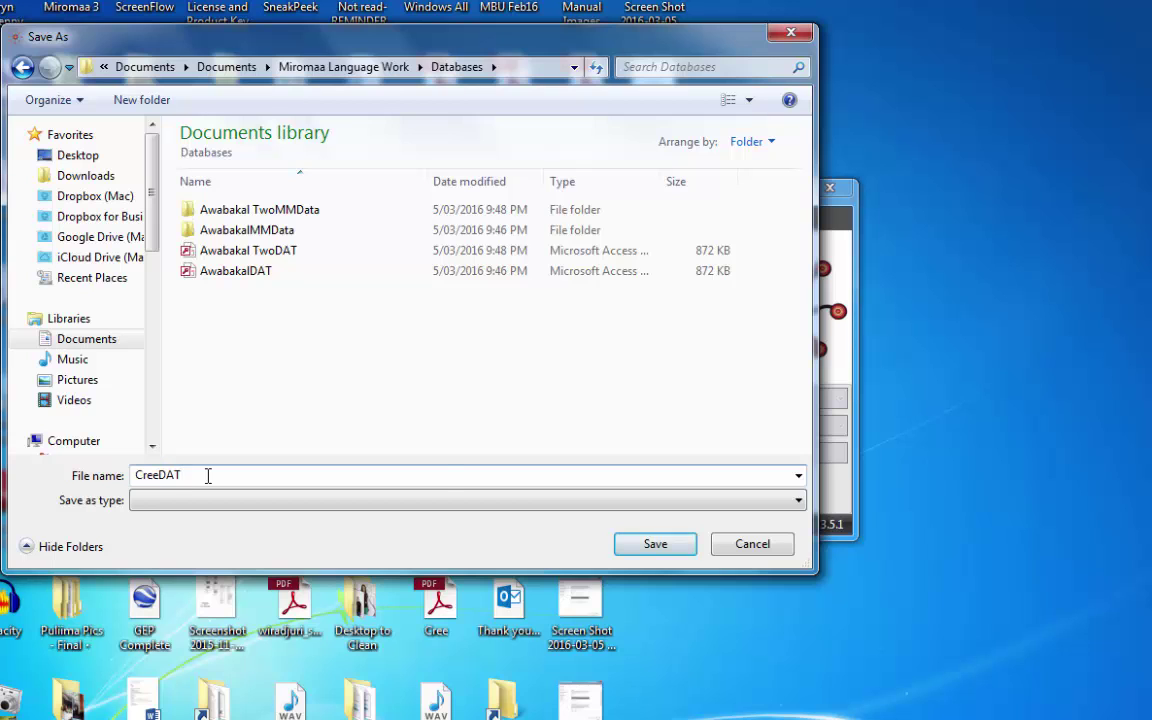
click(656, 546)
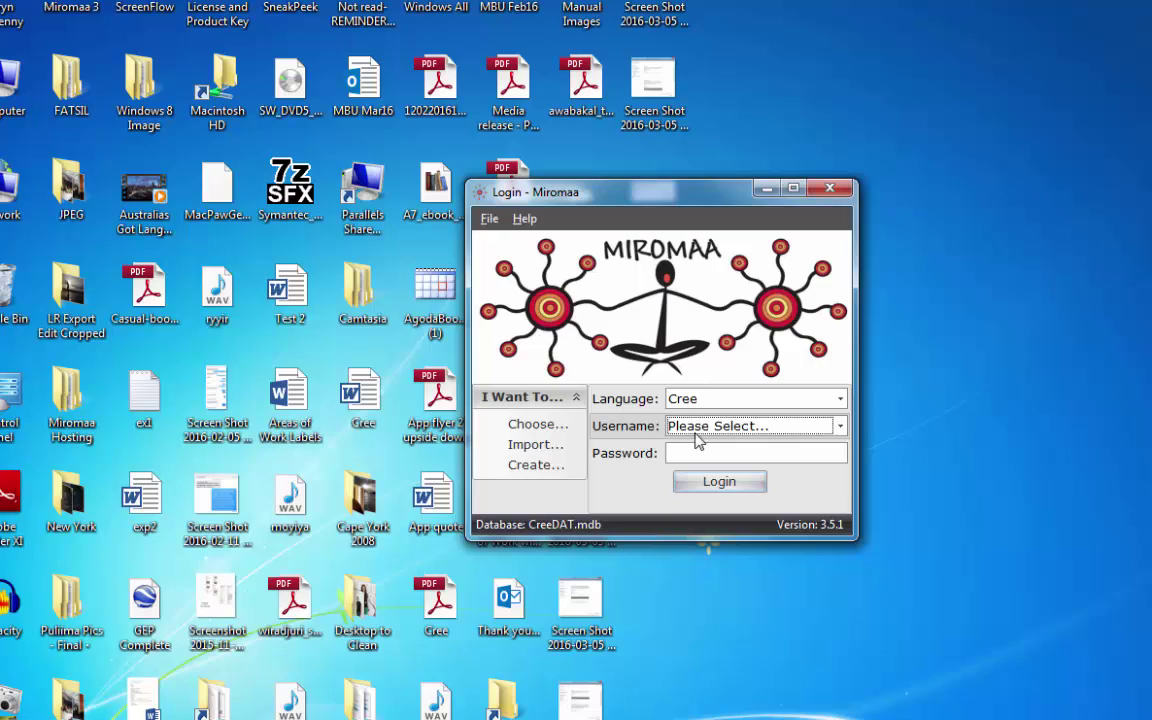
Log into the Cree database as Admin with the admin password and open the Editor.
click(840, 427)
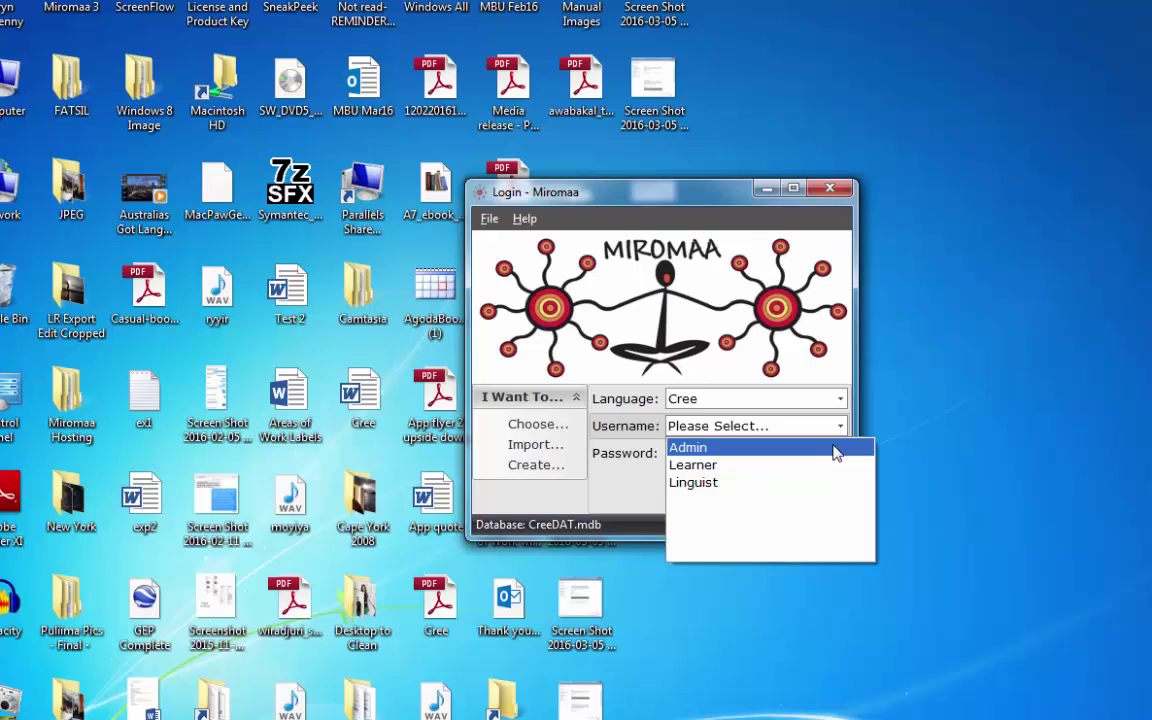
click(766, 447)
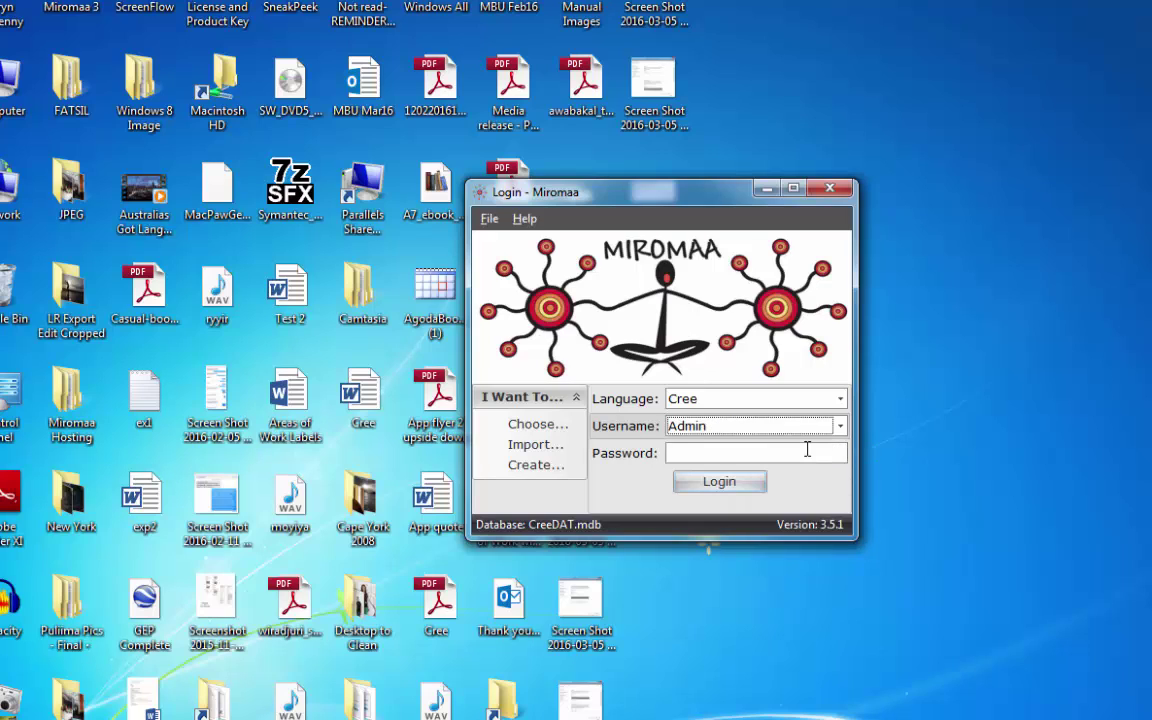
click(808, 451)
text(admin)
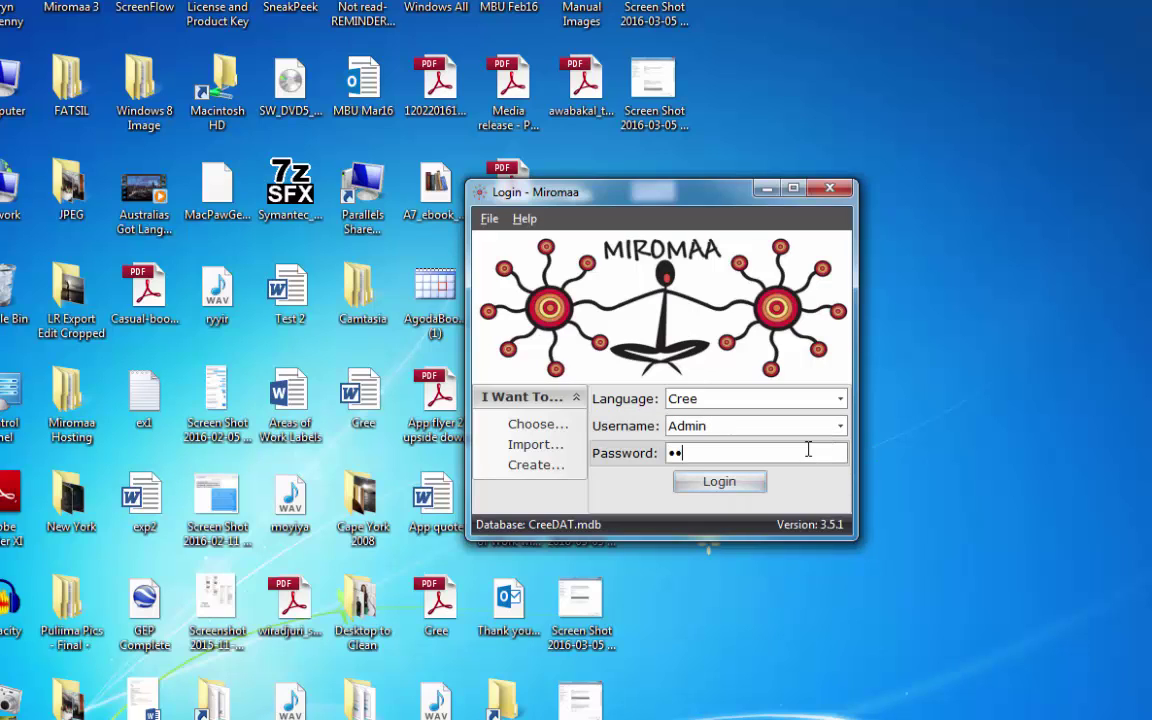
click(719, 482)
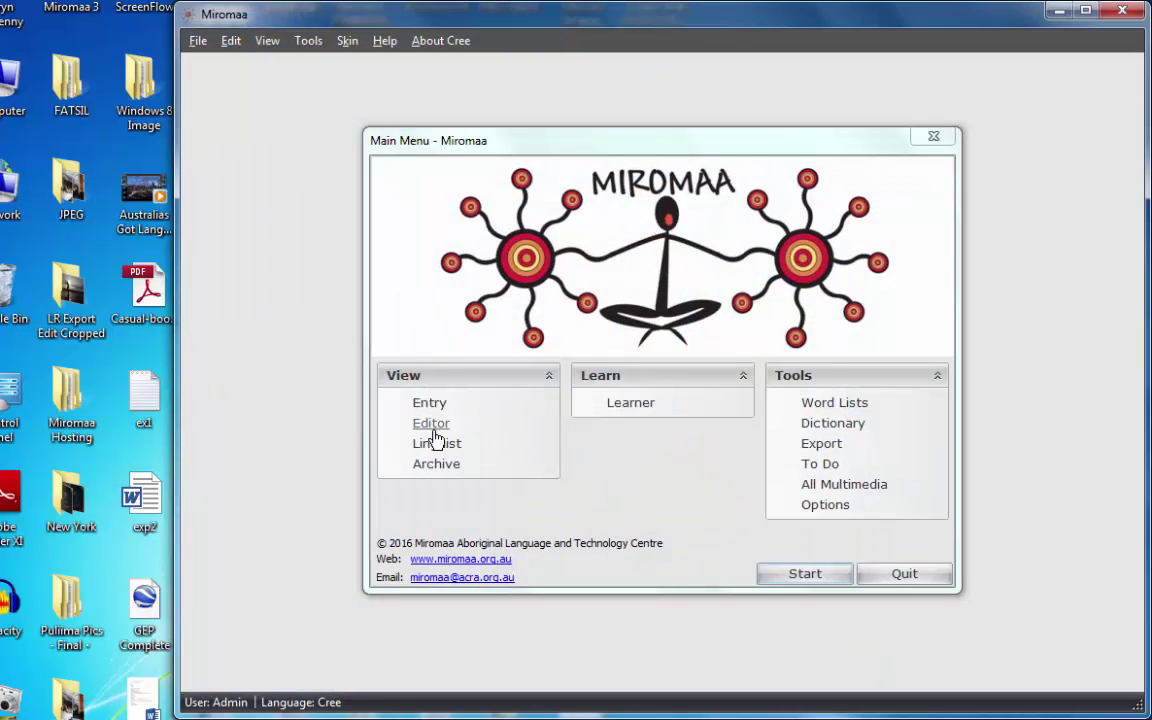
click(437, 430)
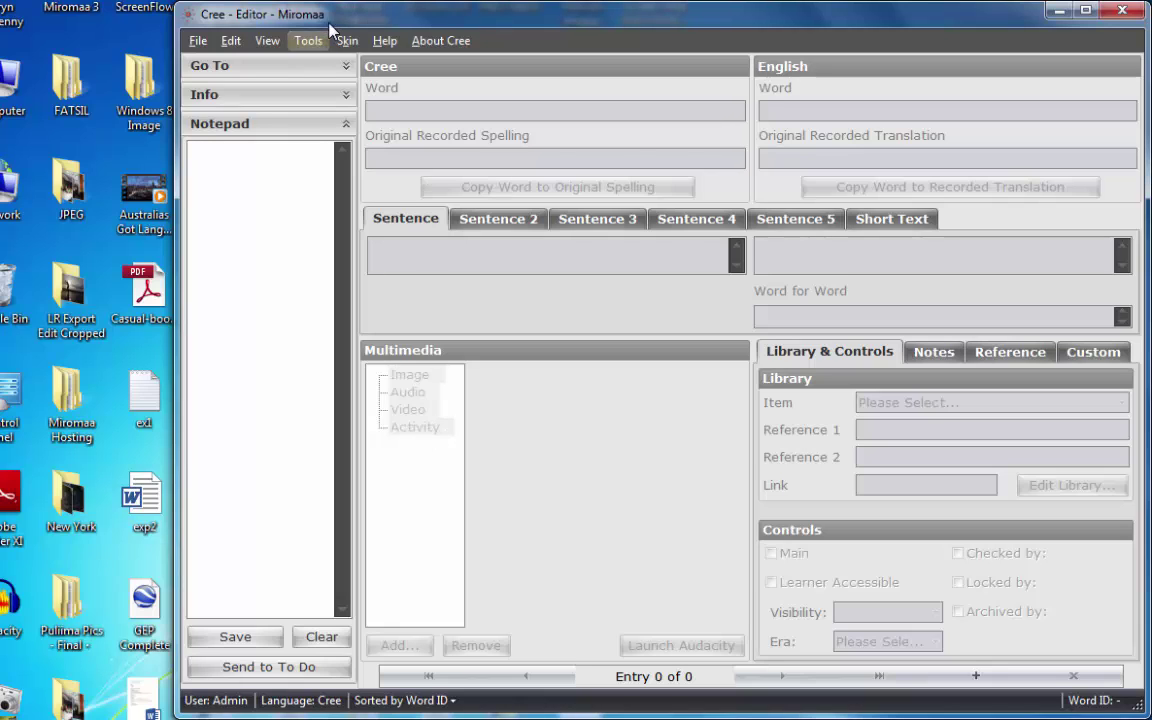
In Options > Users, add a new user with a password entered twice.
click(308, 40)
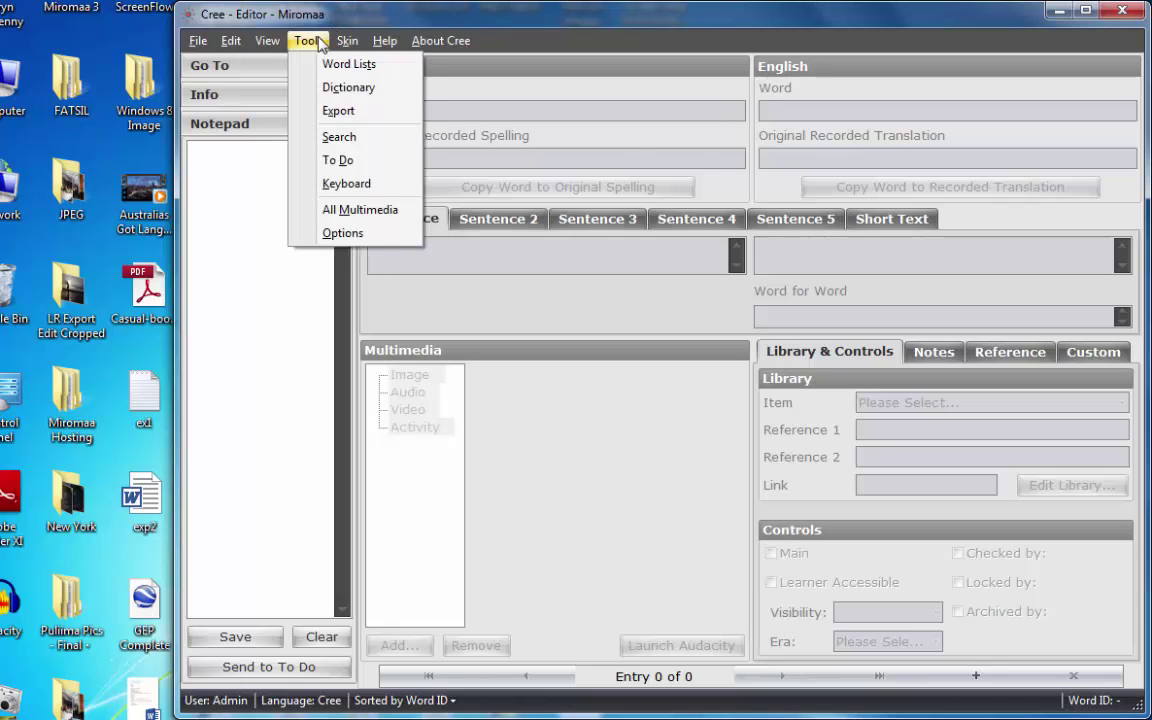
click(350, 235)
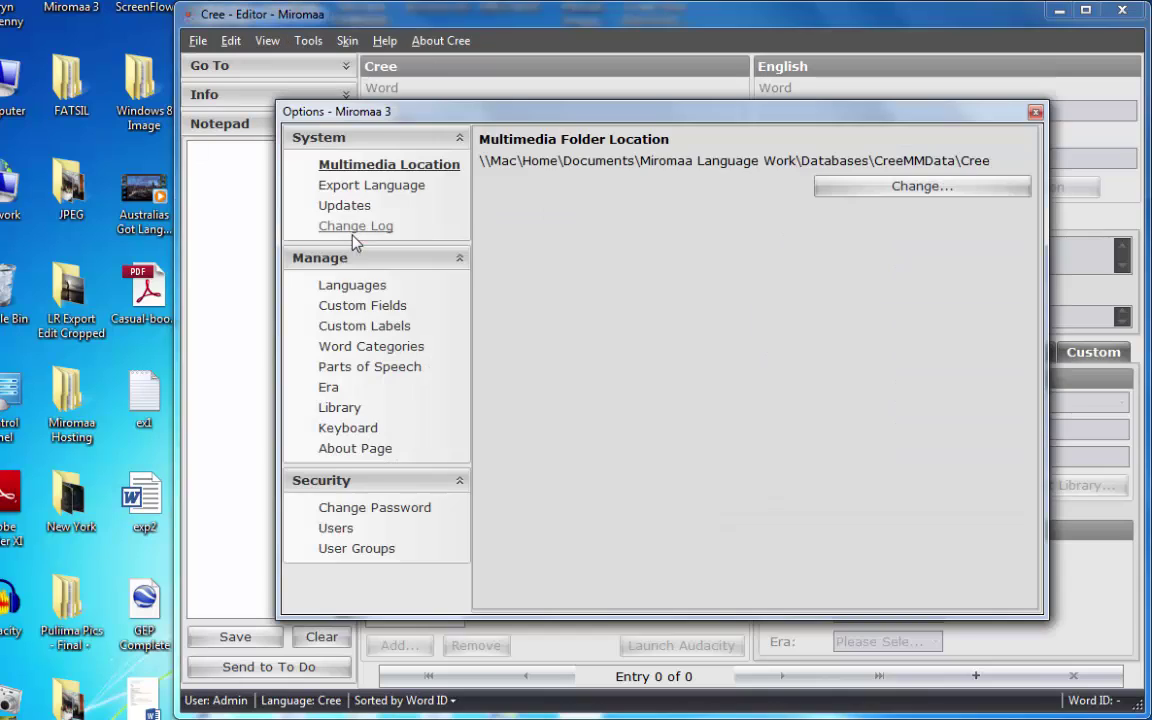
click(330, 528)
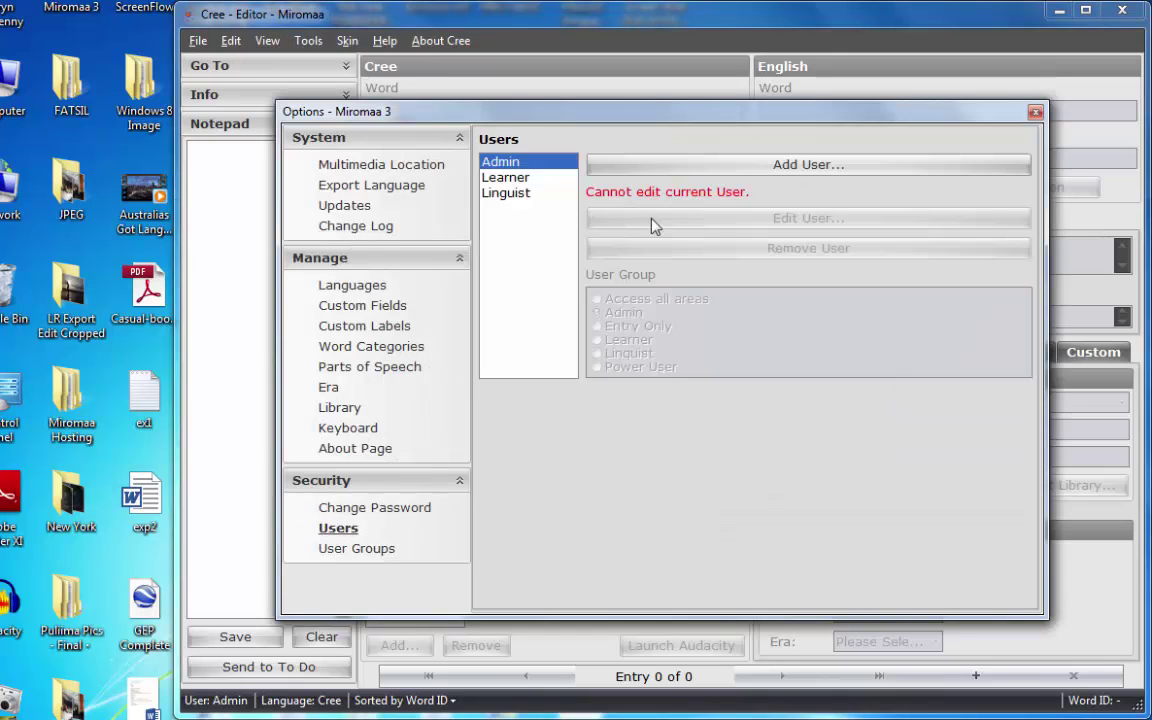
click(822, 170)
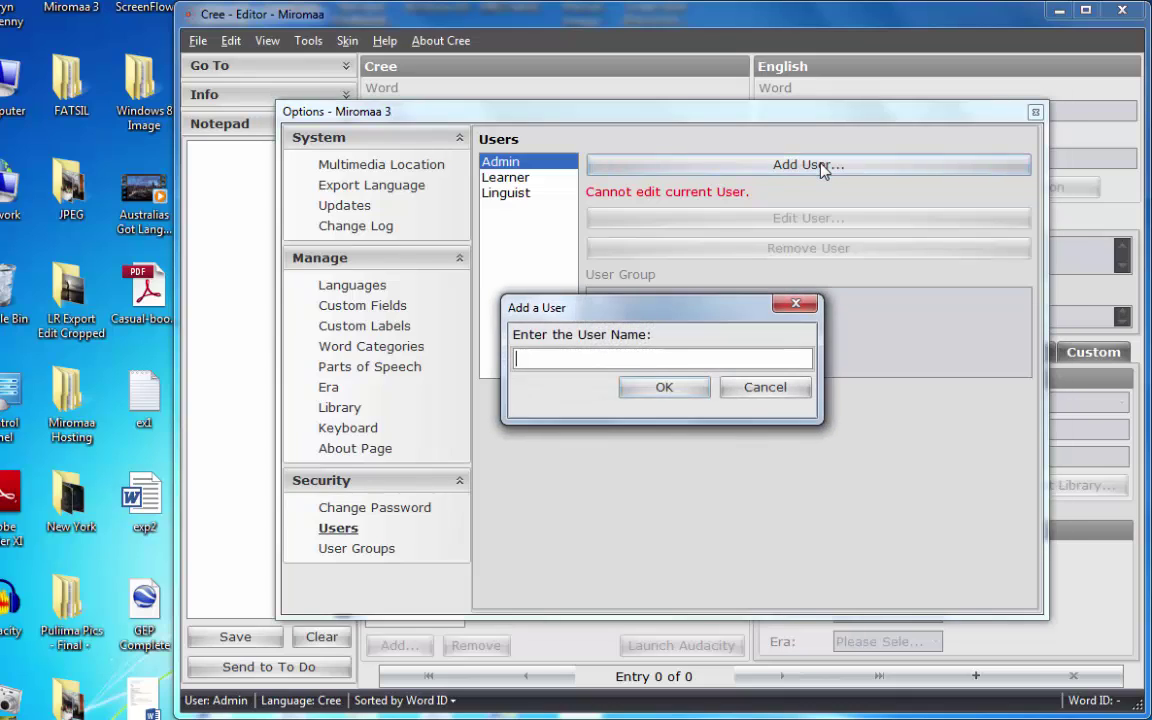
text(Daryn)
click(682, 392)
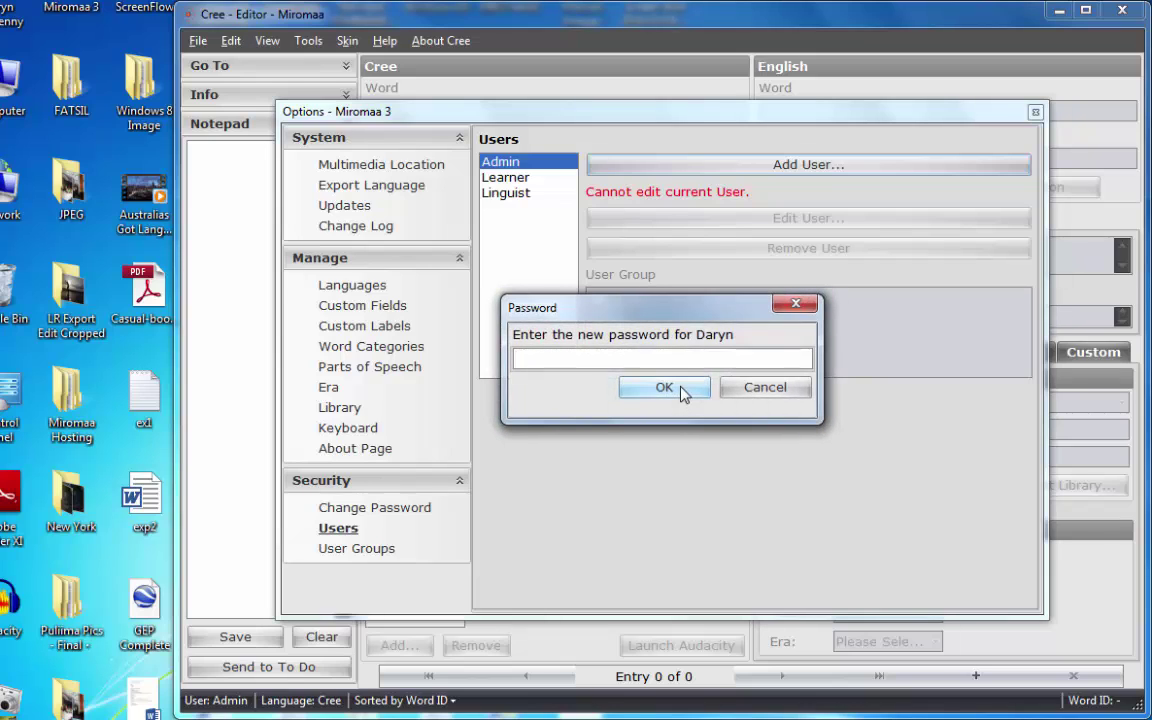
text(12)
click(663, 388)
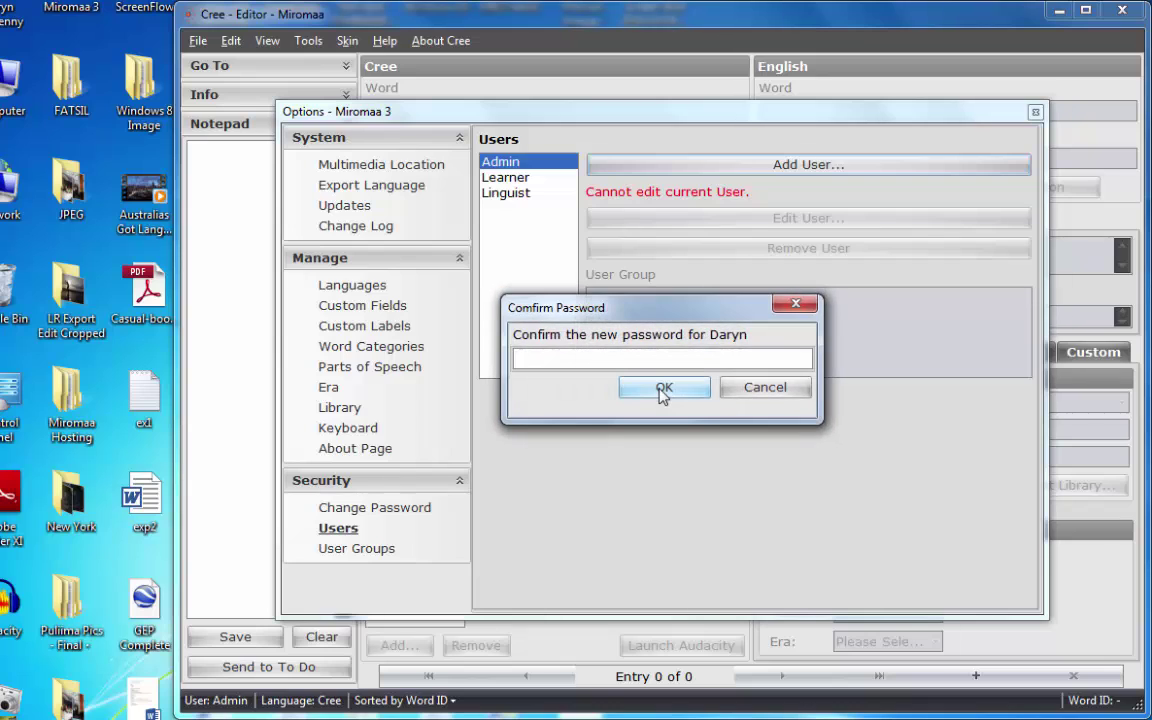
text(12)
click(680, 392)
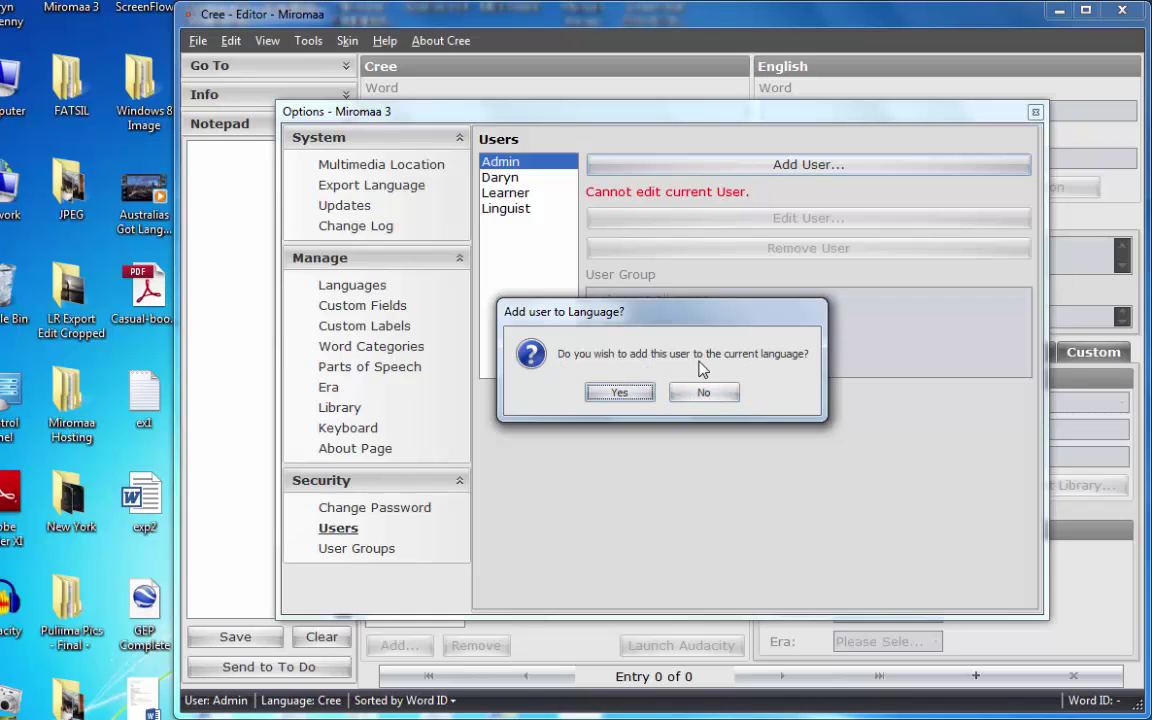
Add the new user to the Cree language in the Admin group, then close Options.
click(600, 395)
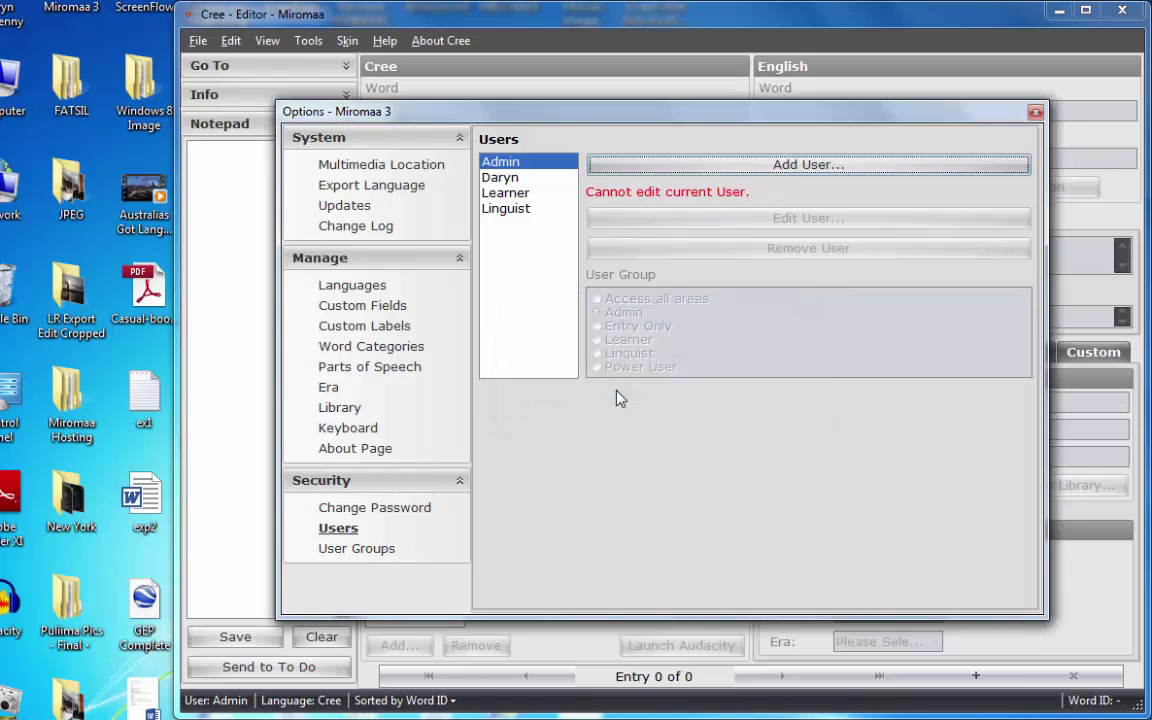
click(498, 178)
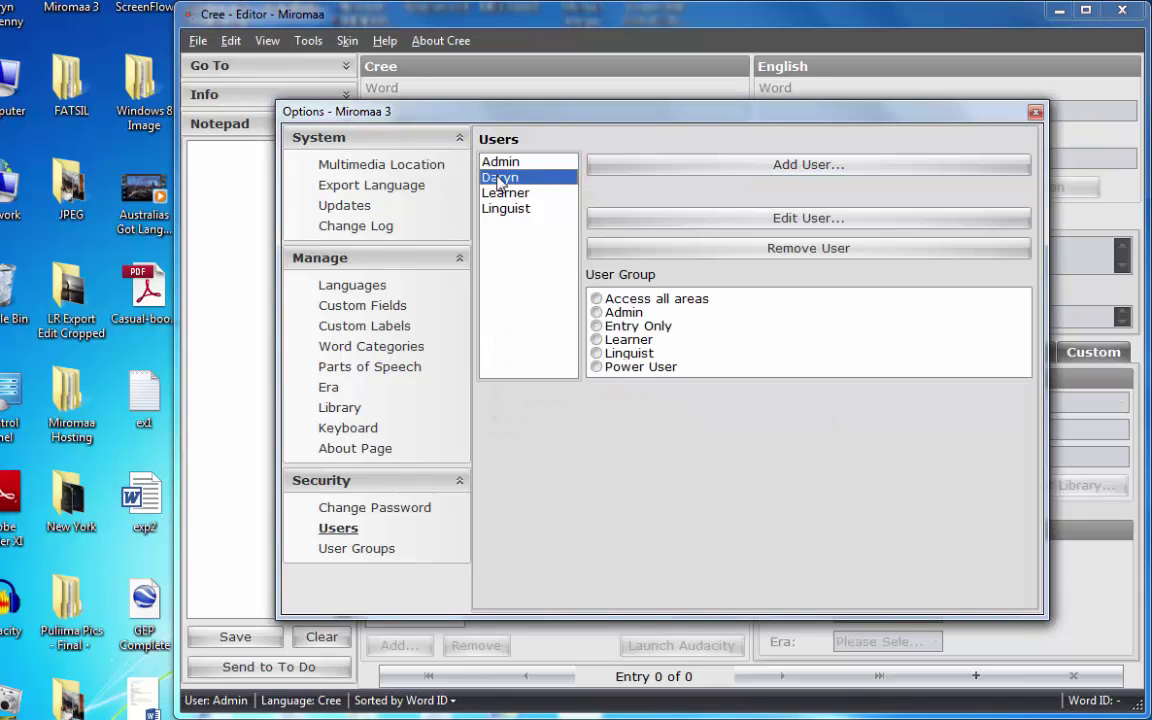
click(597, 314)
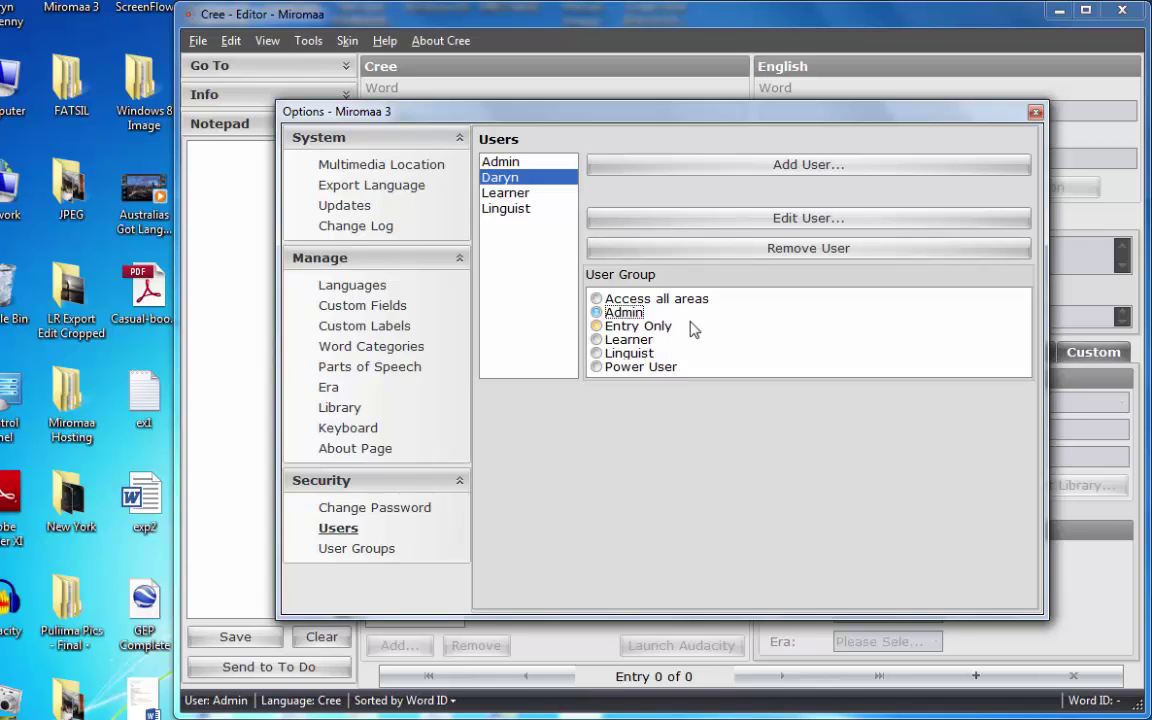
click(1035, 114)
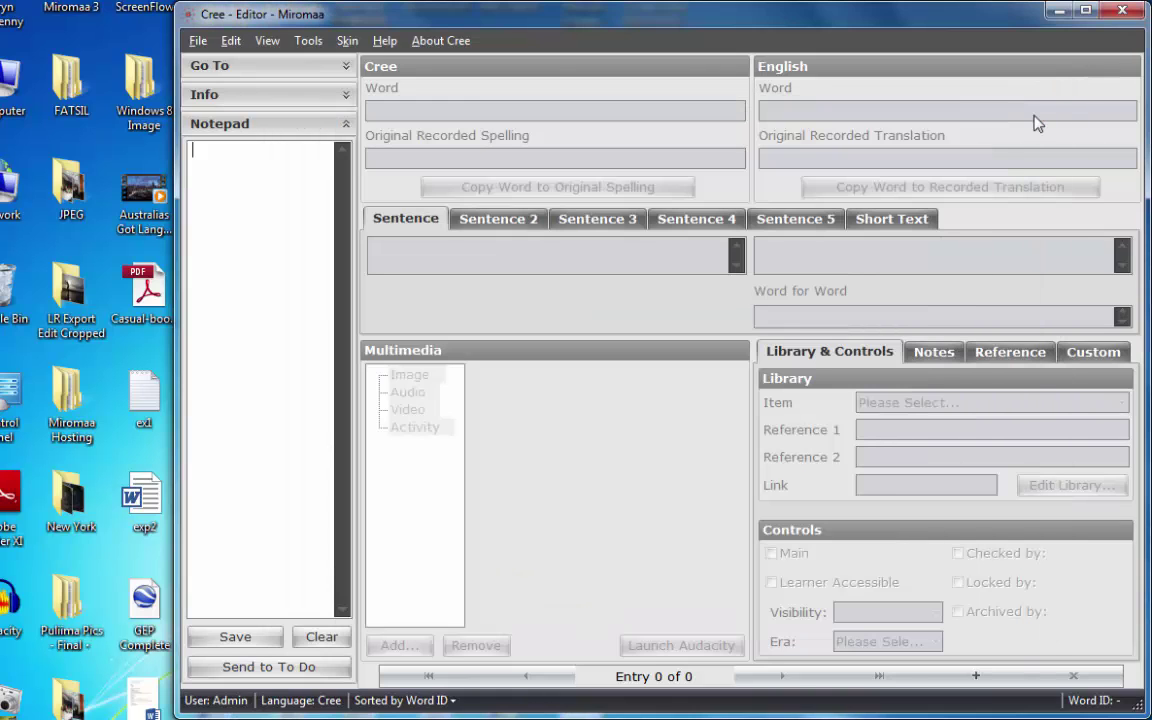
Log out of the Cree database and start a new 'Dene' language database.
click(197, 45)
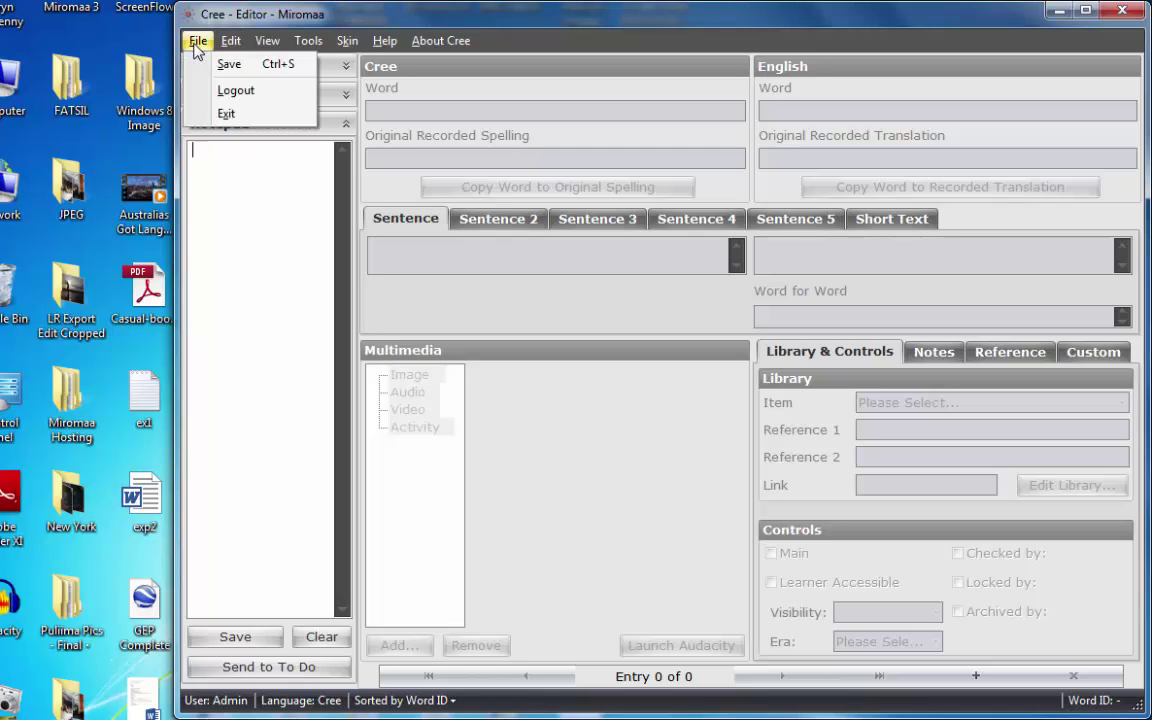
click(249, 97)
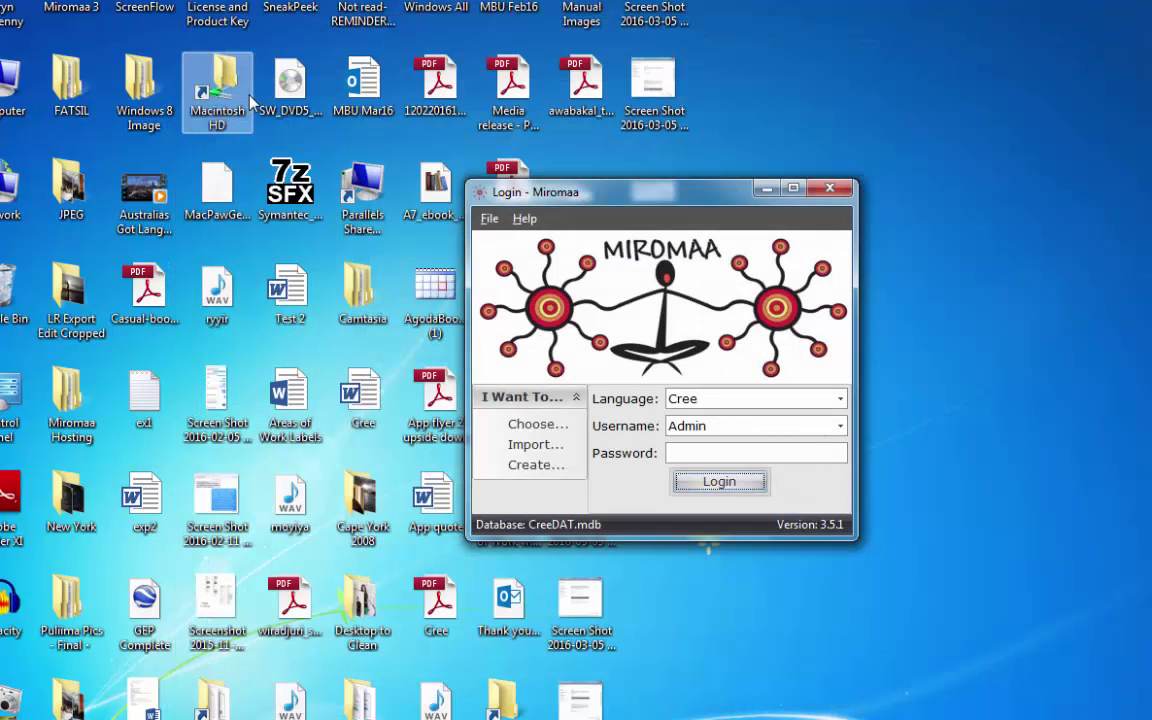
click(530, 466)
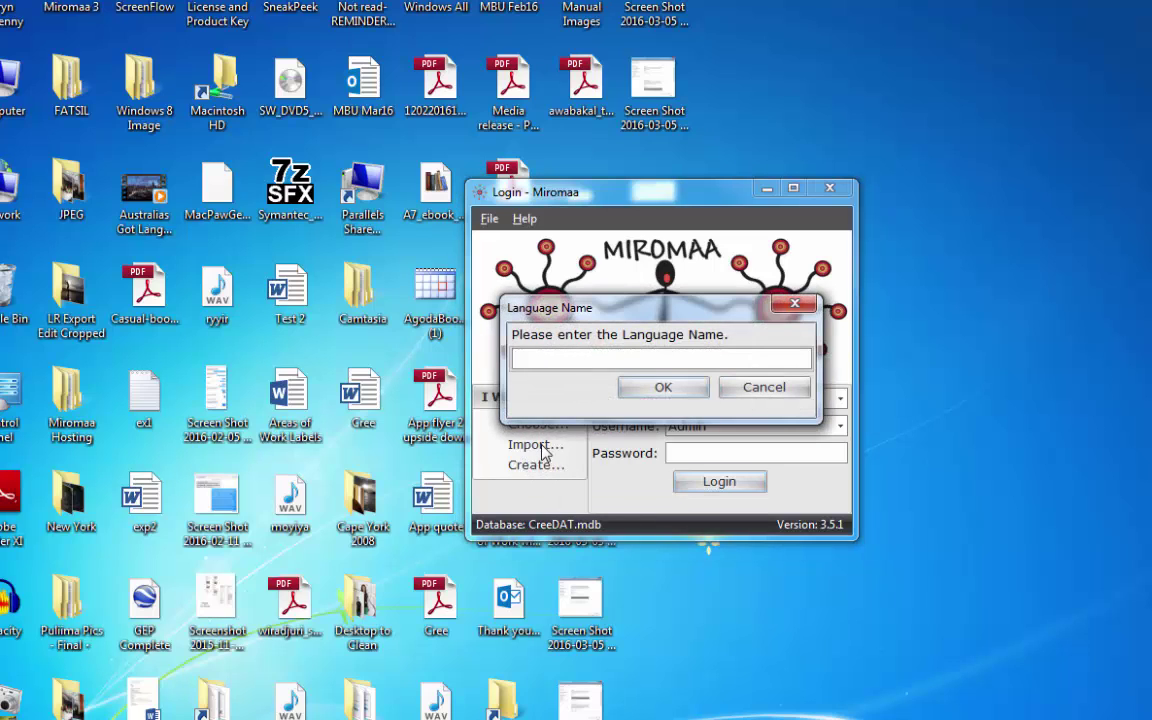
text(Dene)
click(676, 390)
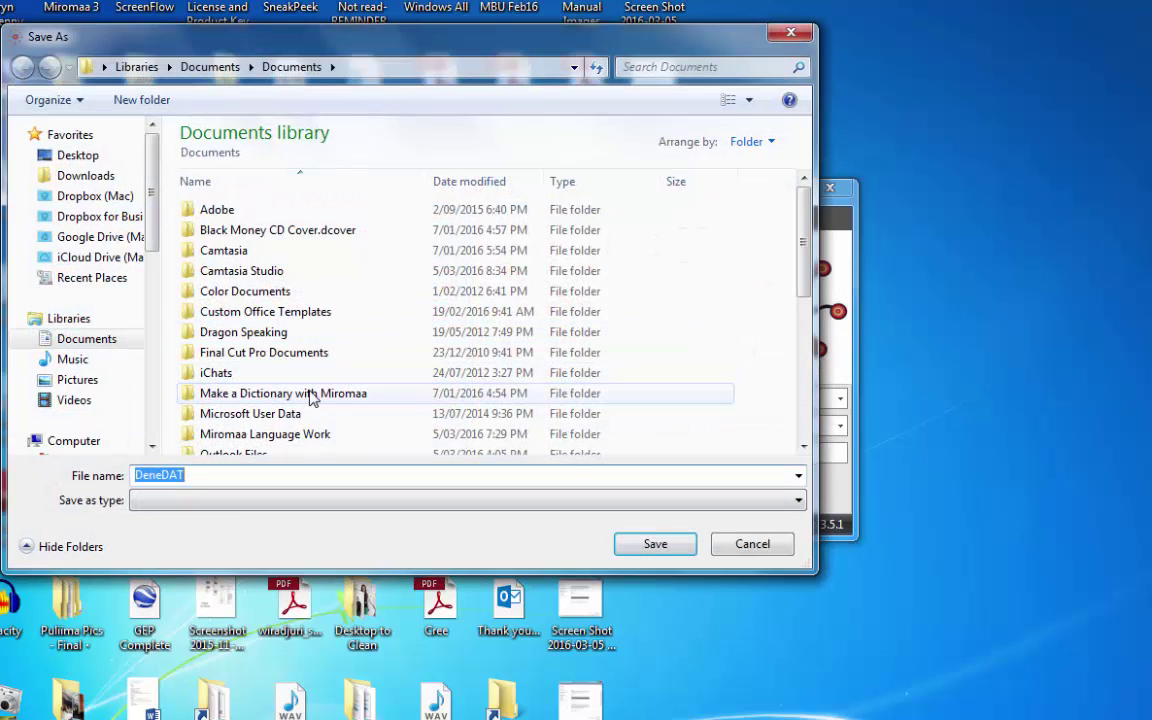
Save the Dene database as DeneDAT in Miromaa Language Work > Databases.
double_click(266, 434)
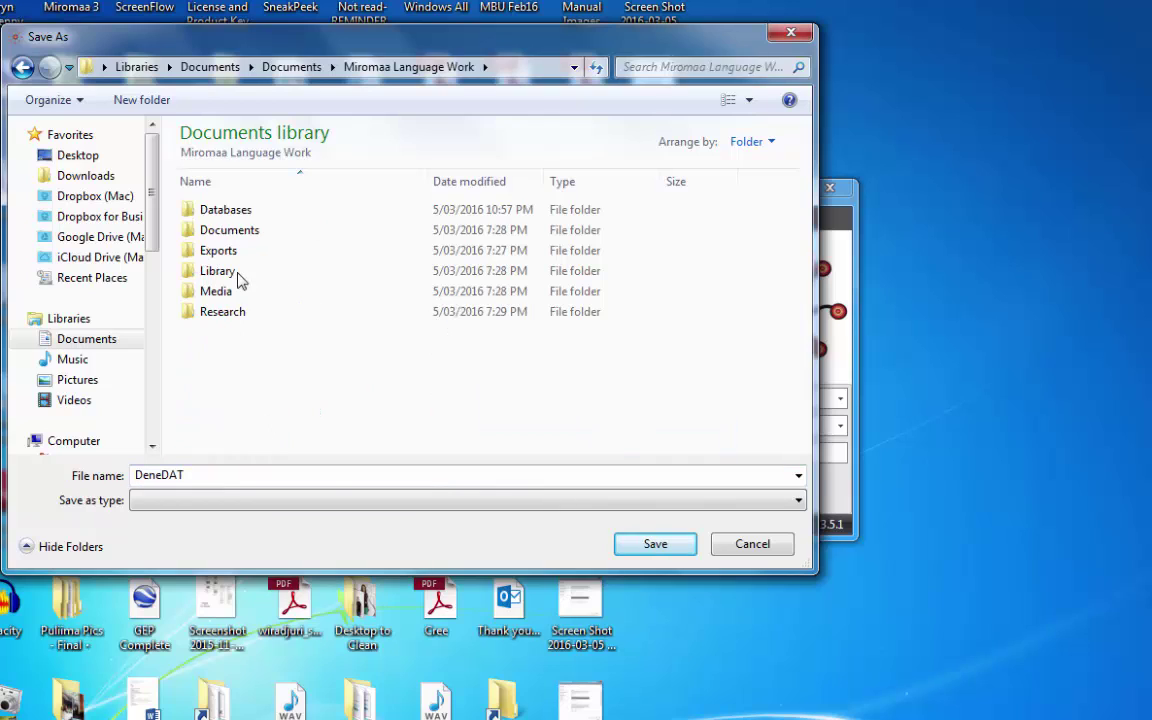
double_click(229, 215)
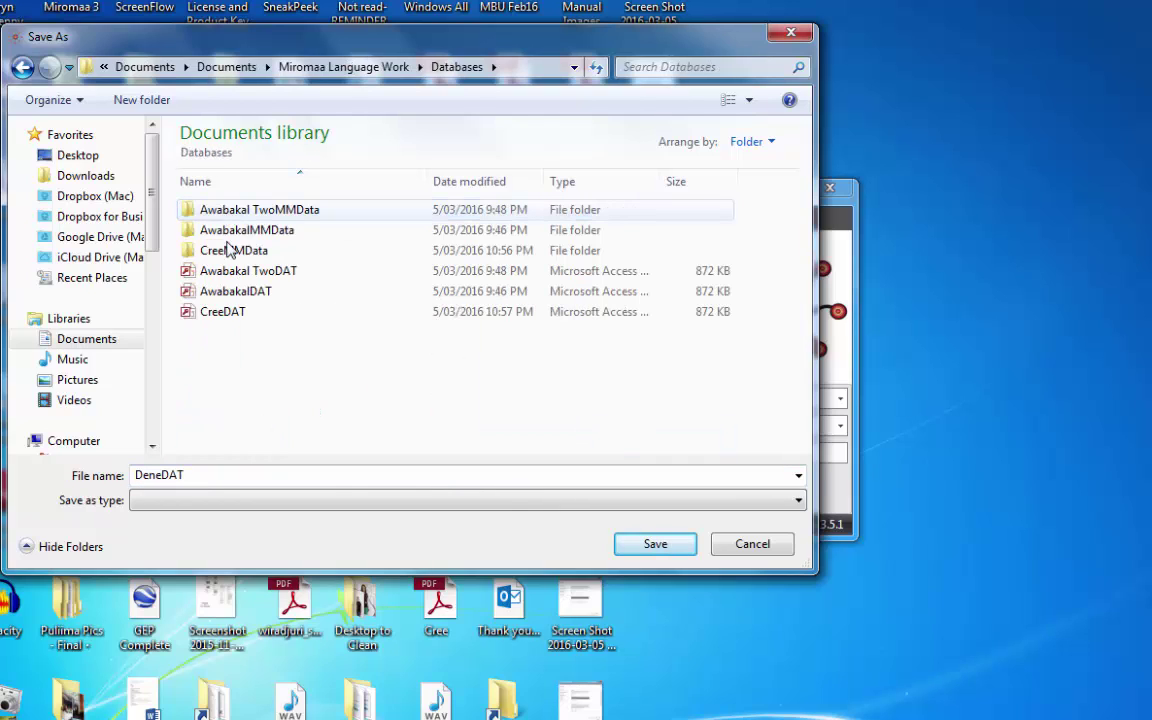
double_click(203, 474)
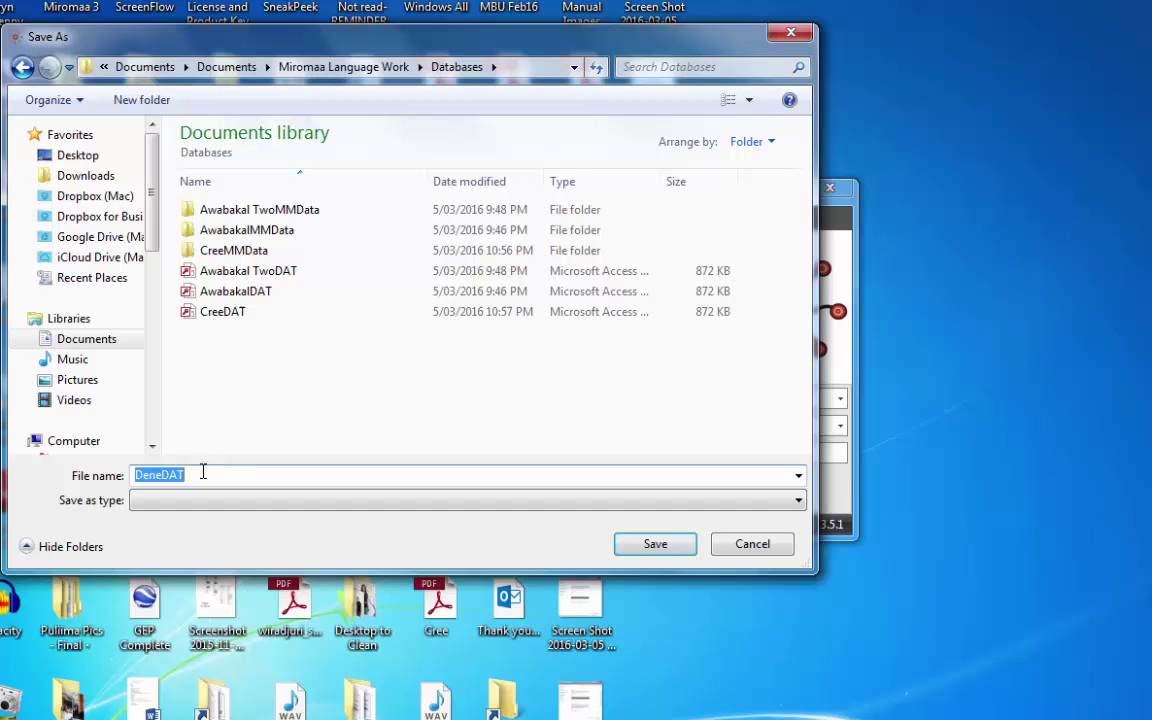
click(656, 544)
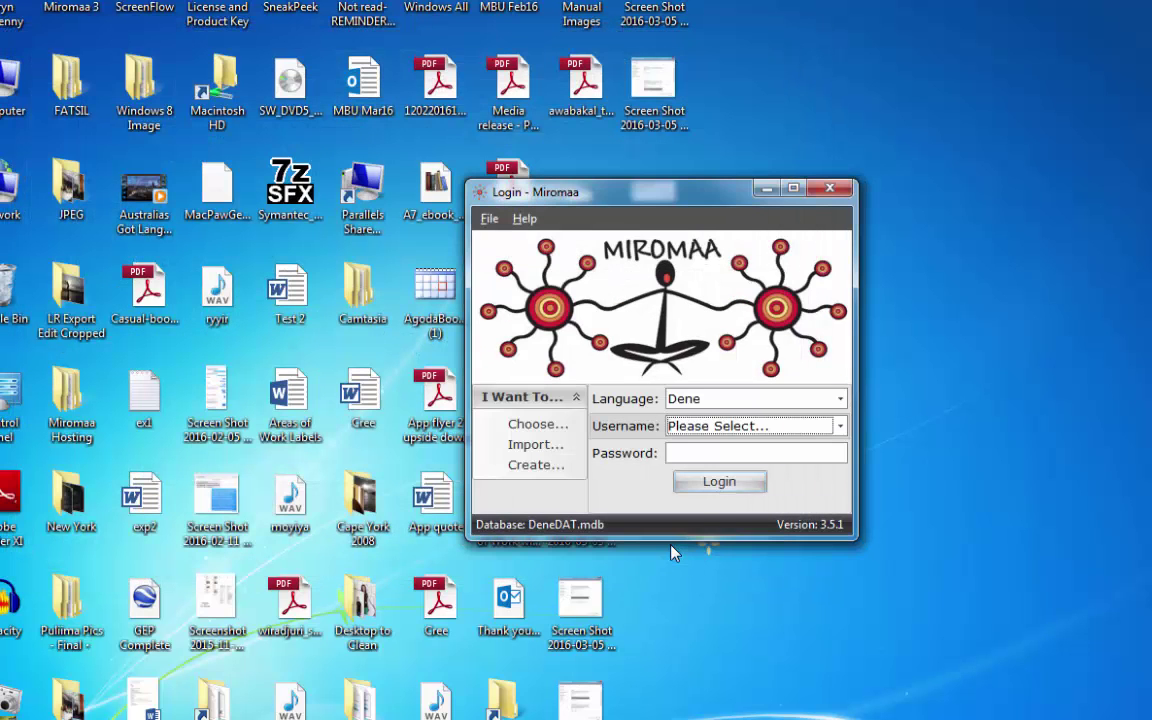
Log into the Dene database as Admin with its password and open the Editor.
click(839, 426)
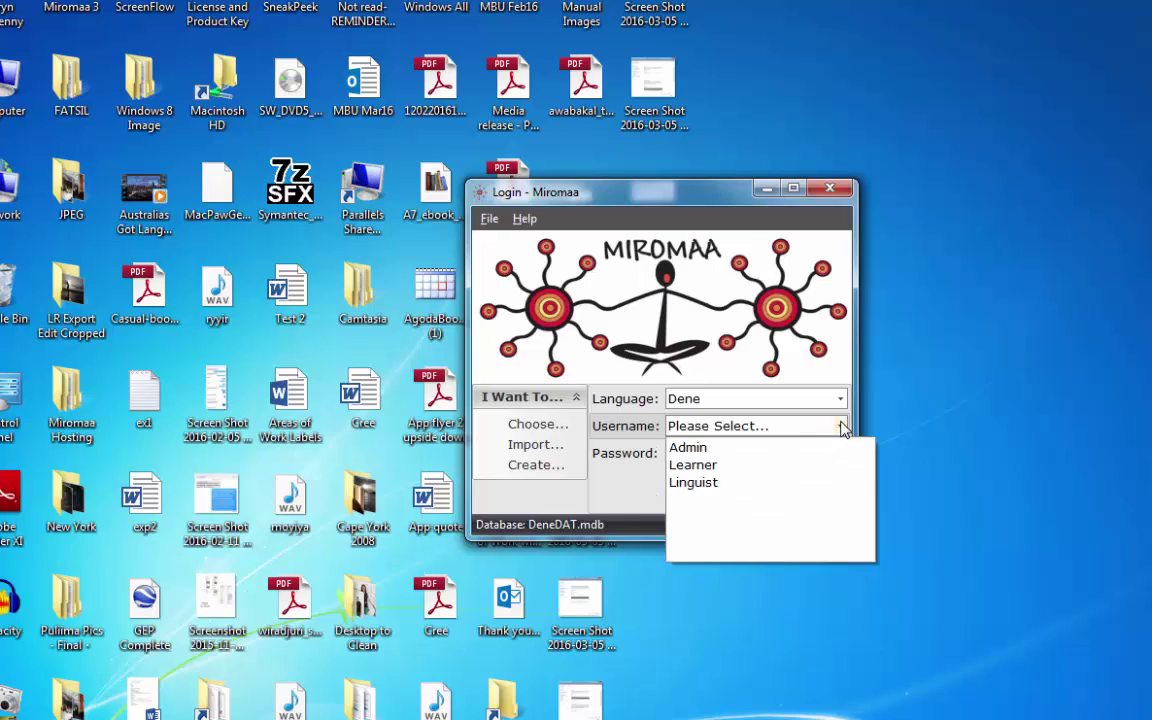
click(777, 450)
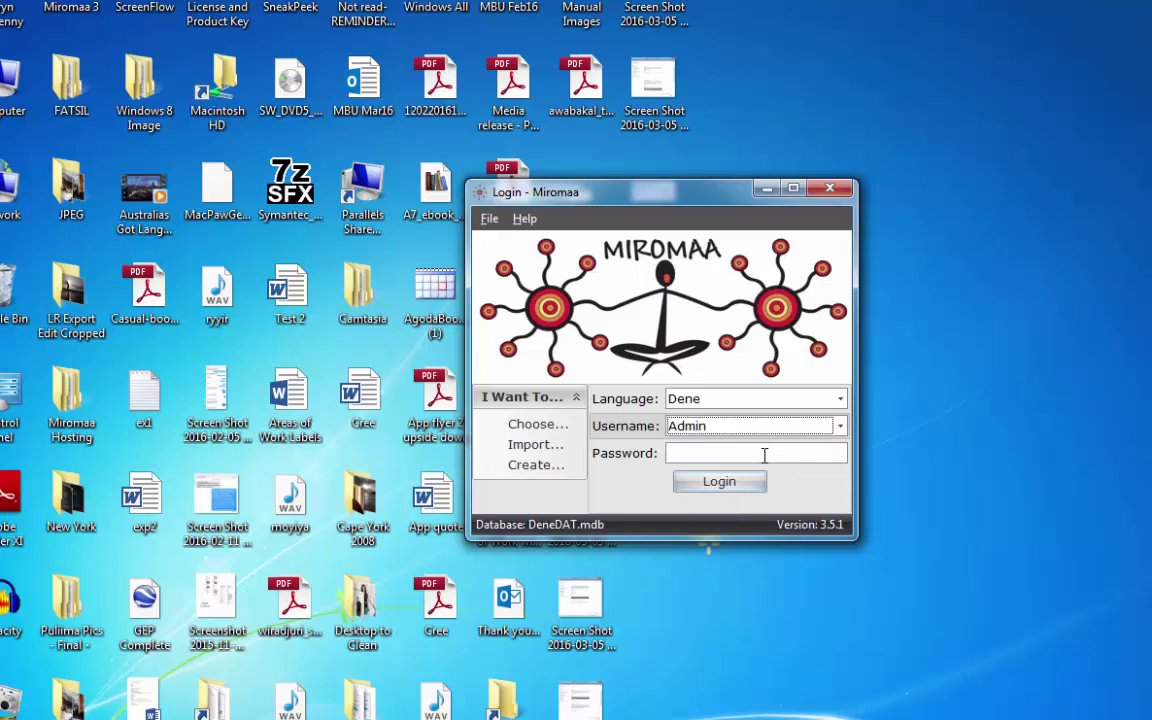
click(764, 455)
text(a)
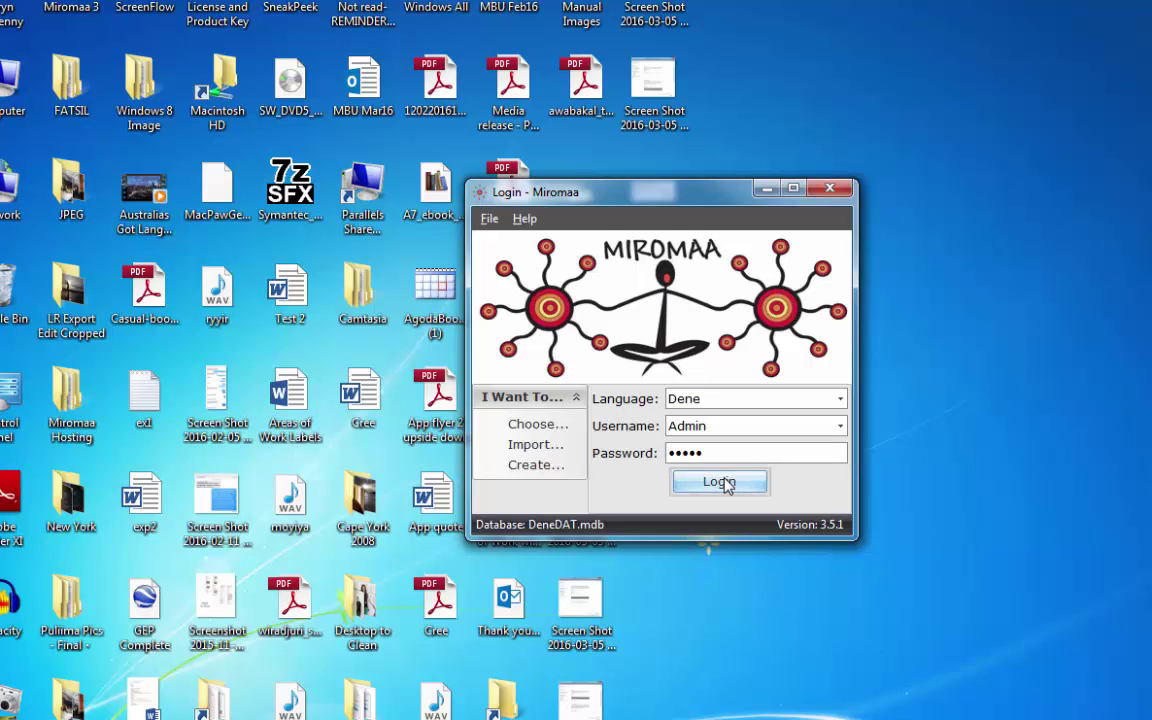
click(727, 483)
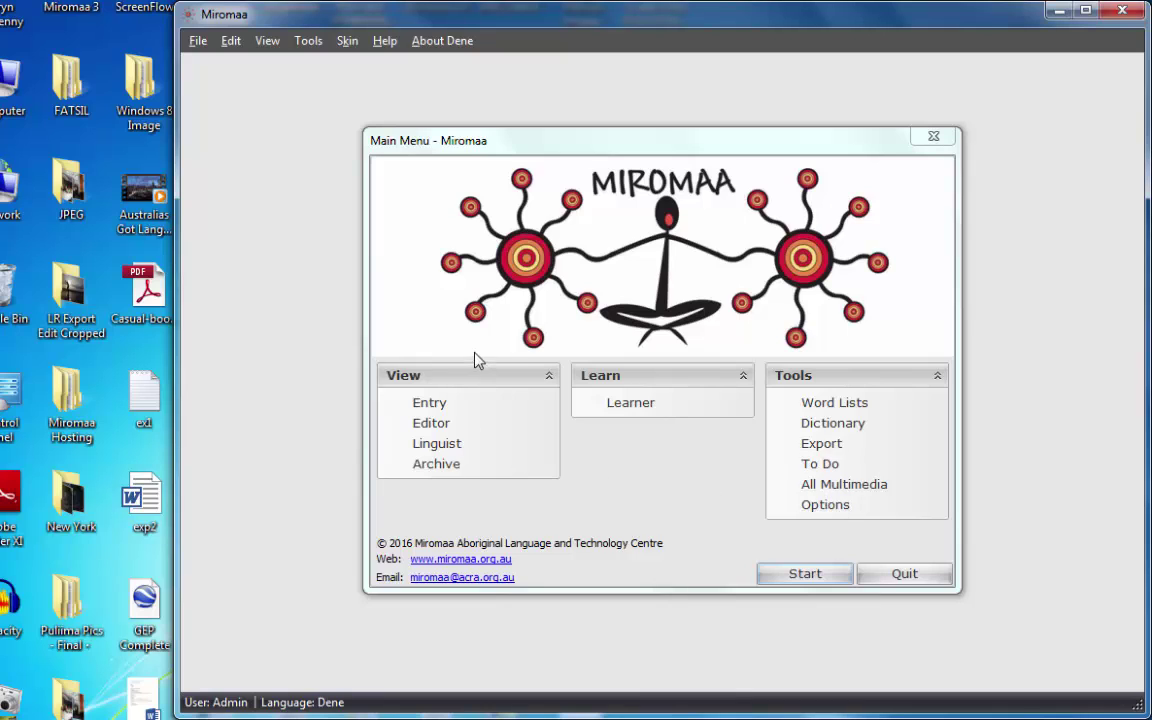
click(432, 425)
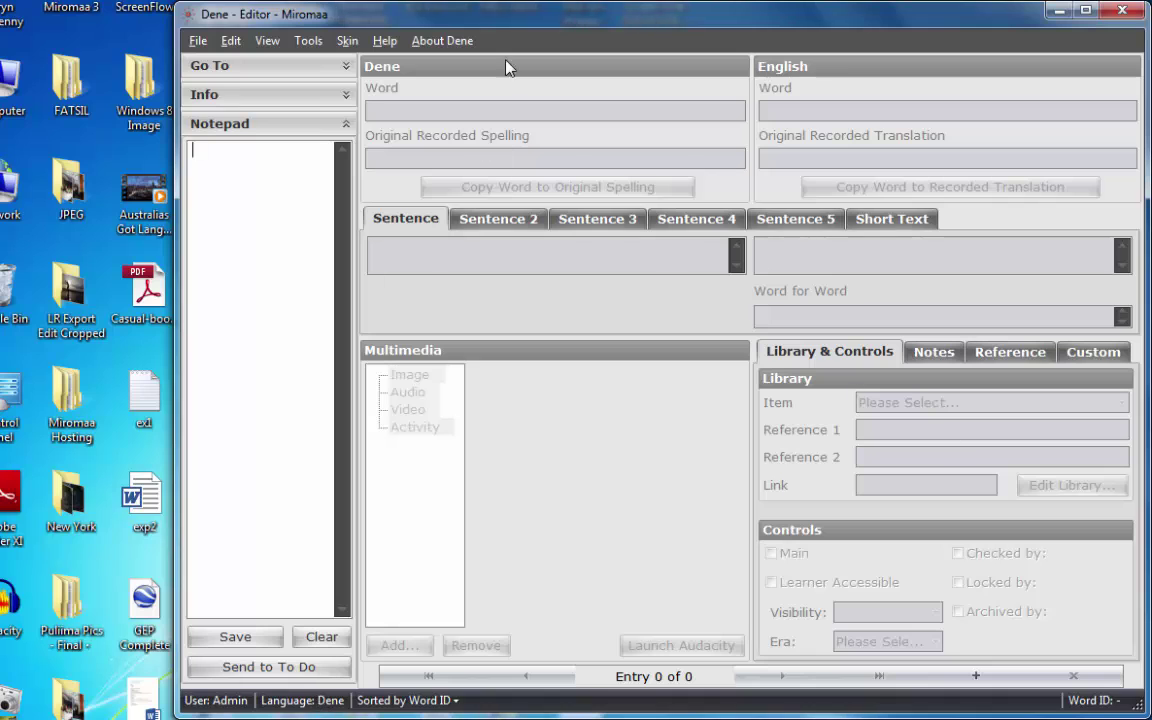
In Options > Users, create a new user with a password entered twice.
click(305, 42)
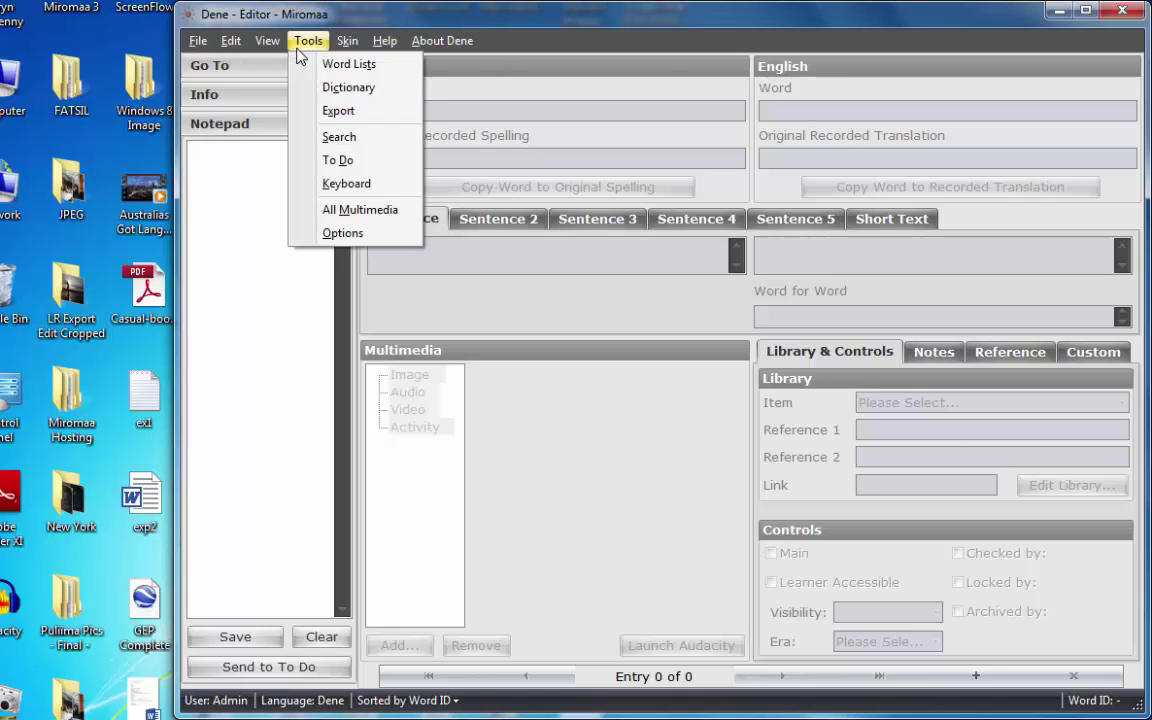
click(343, 234)
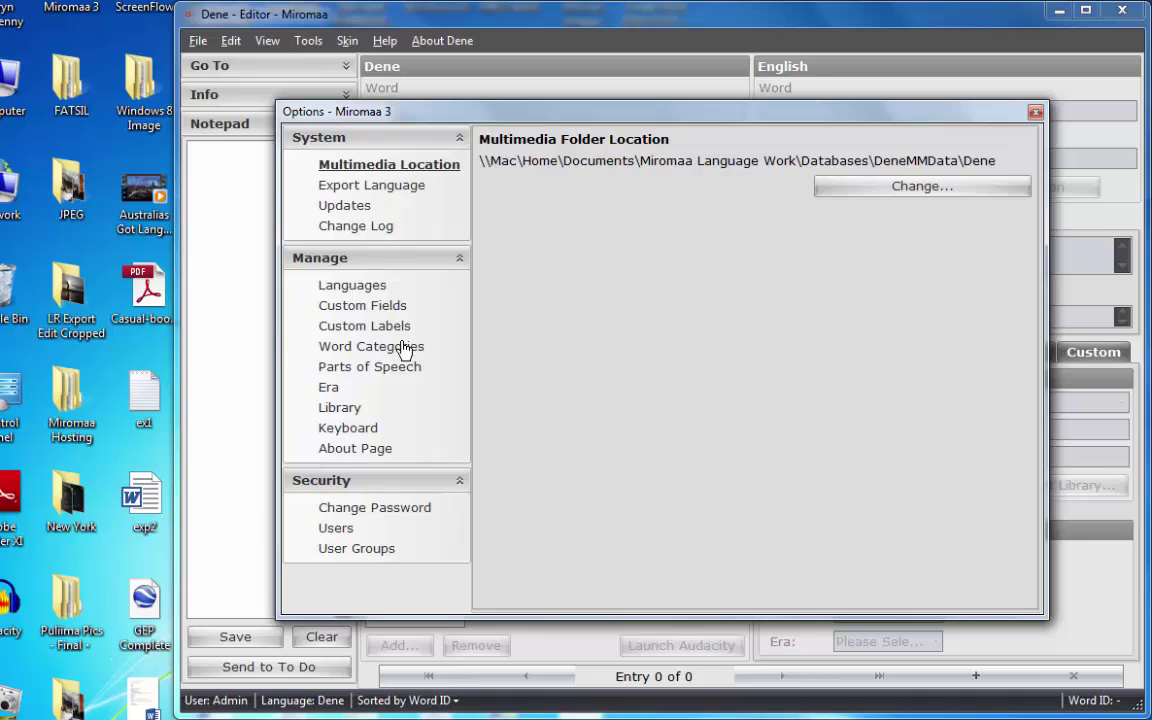
click(320, 528)
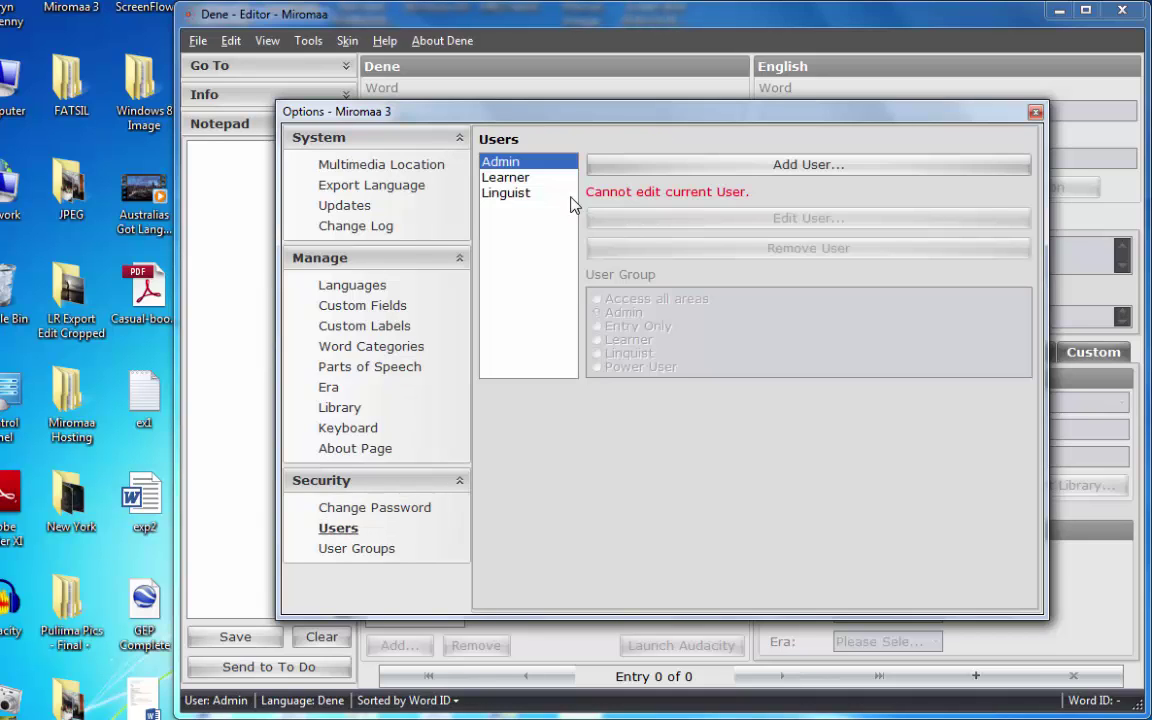
click(726, 170)
text(Daryn)
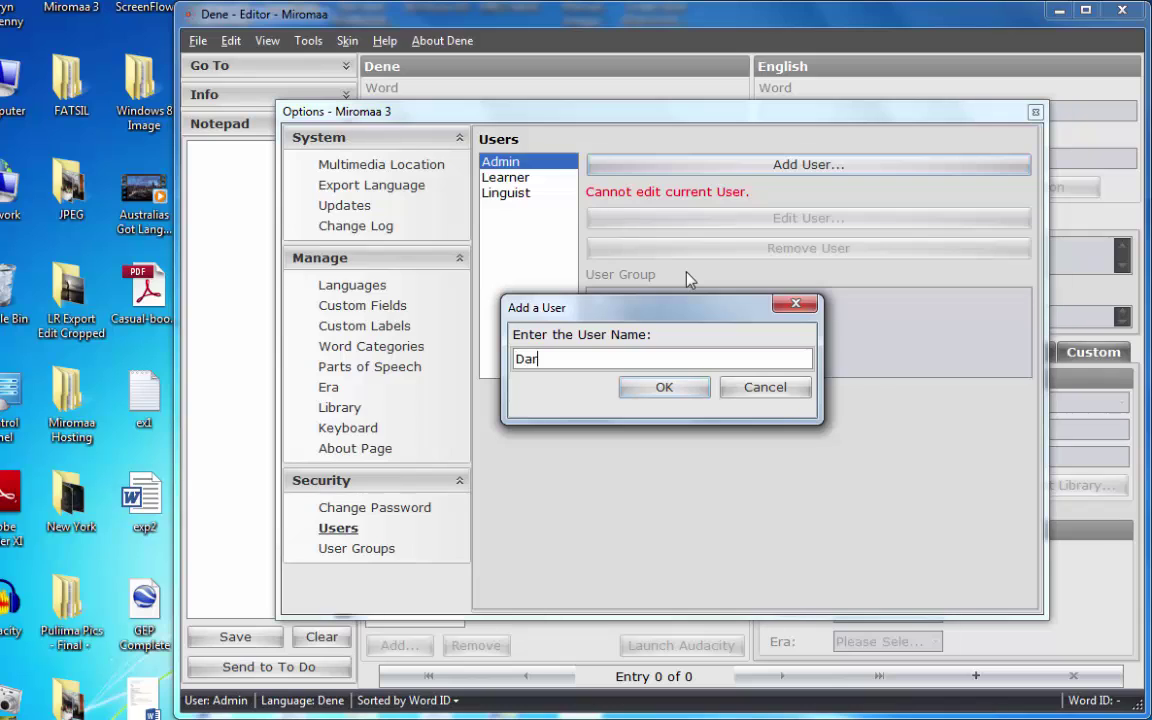
click(665, 388)
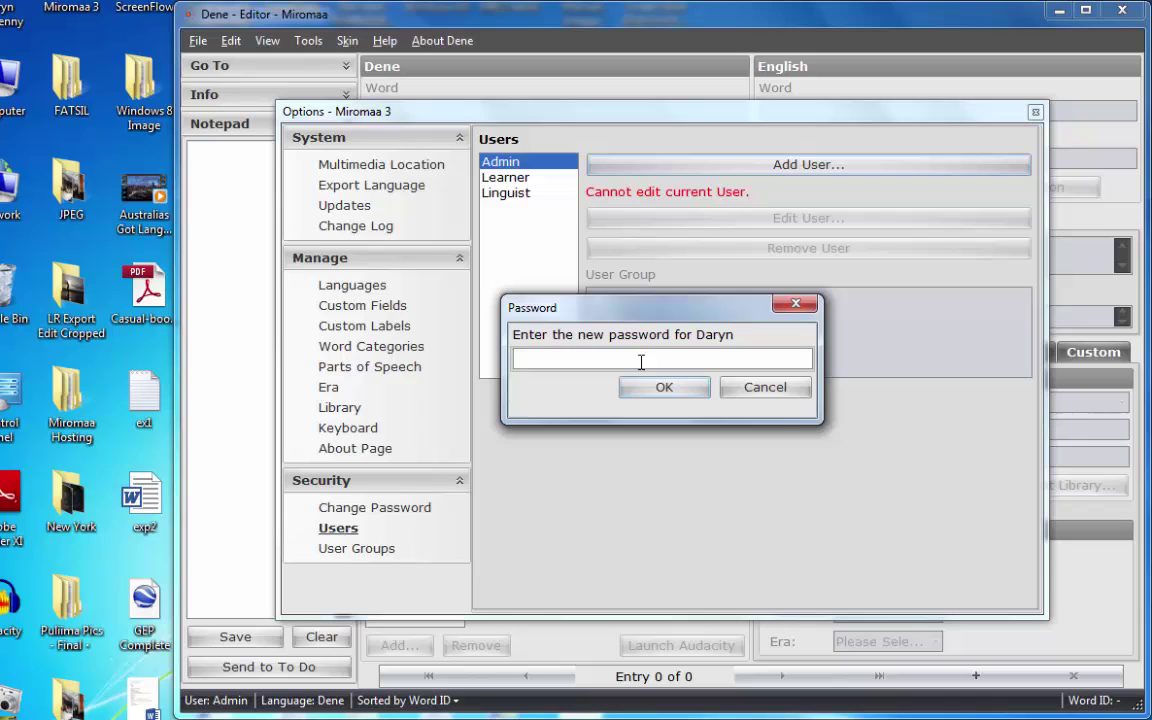
text(**)
click(655, 388)
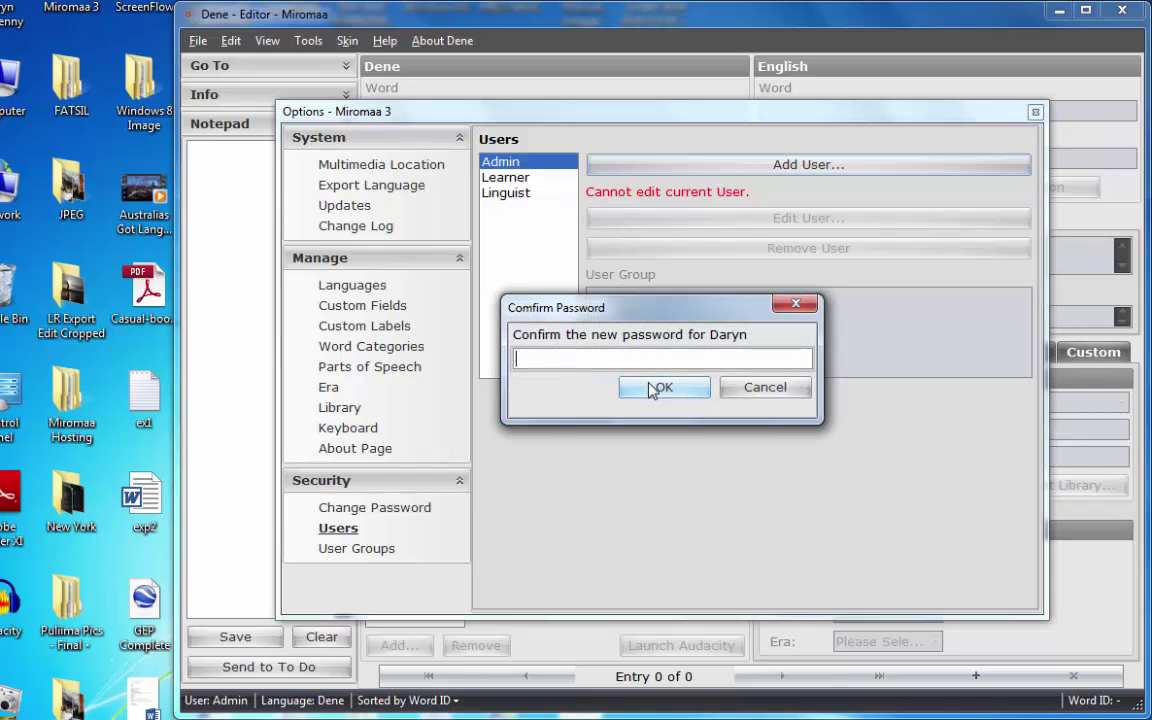
text(**)
click(672, 388)
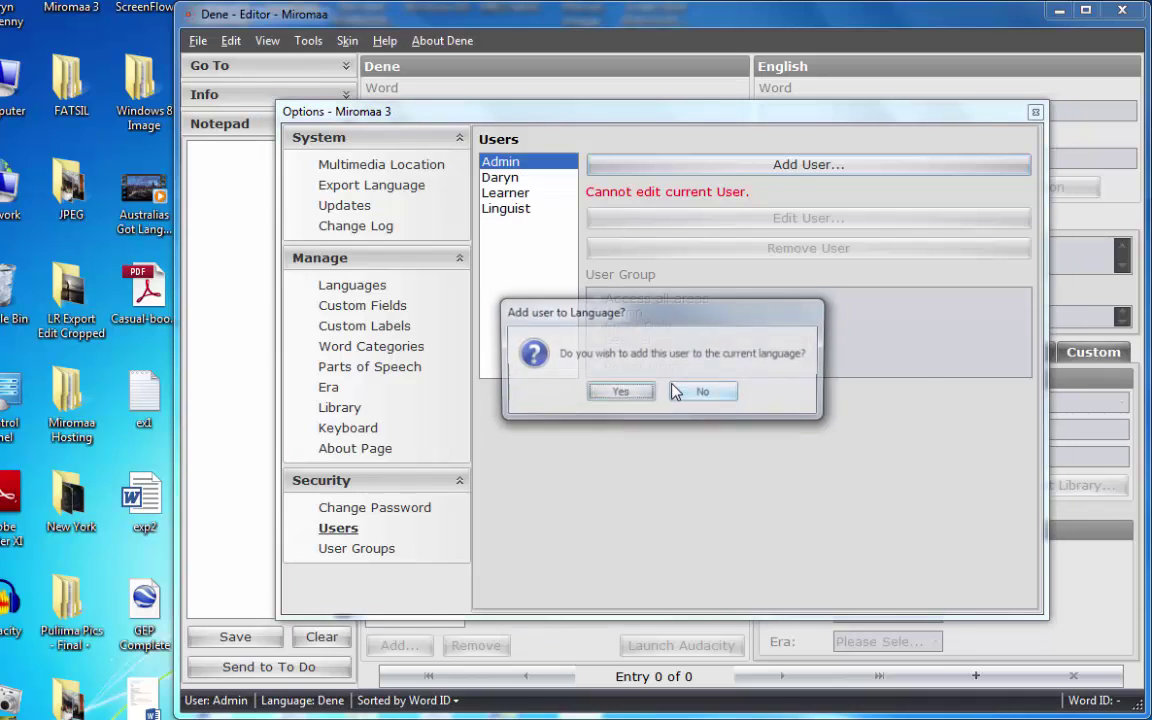
Add the new user to the Dene language in the Admin group, then close Options.
click(620, 393)
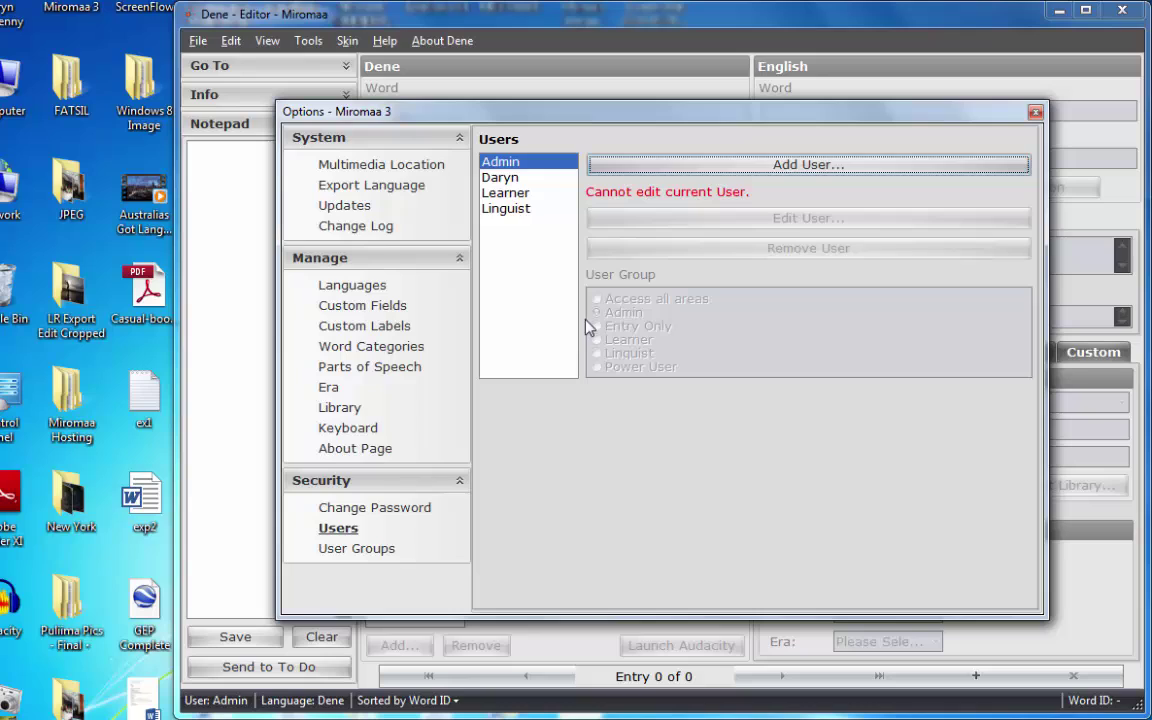
click(500, 177)
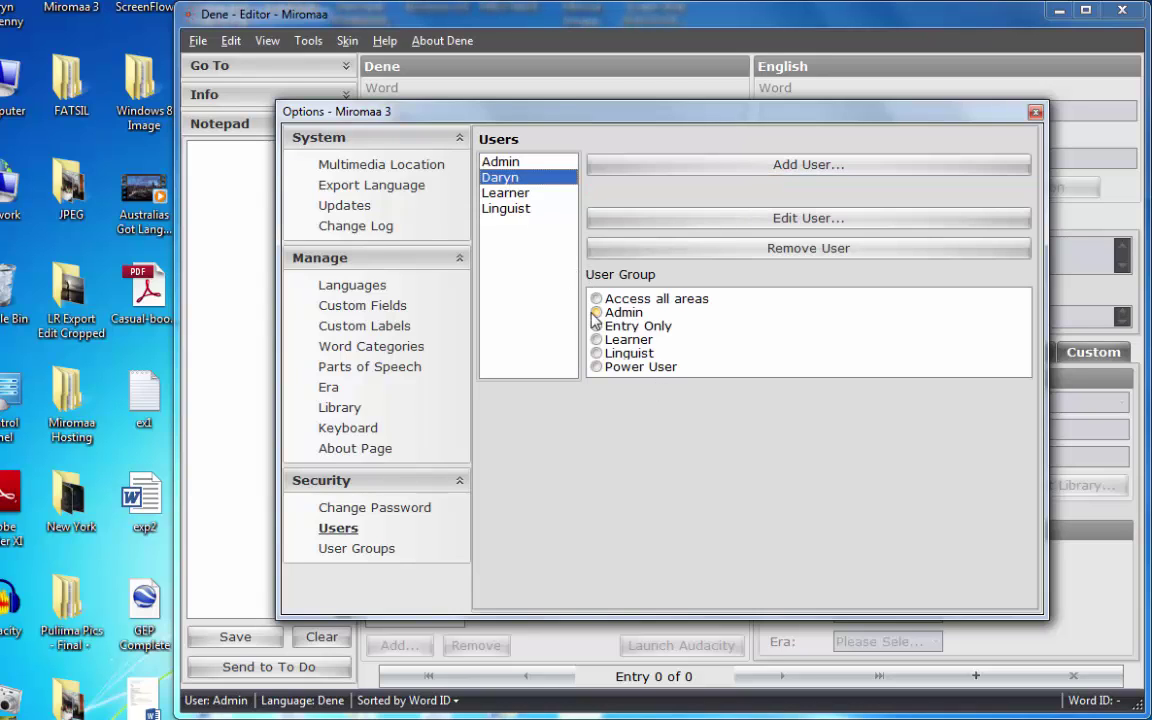
click(594, 312)
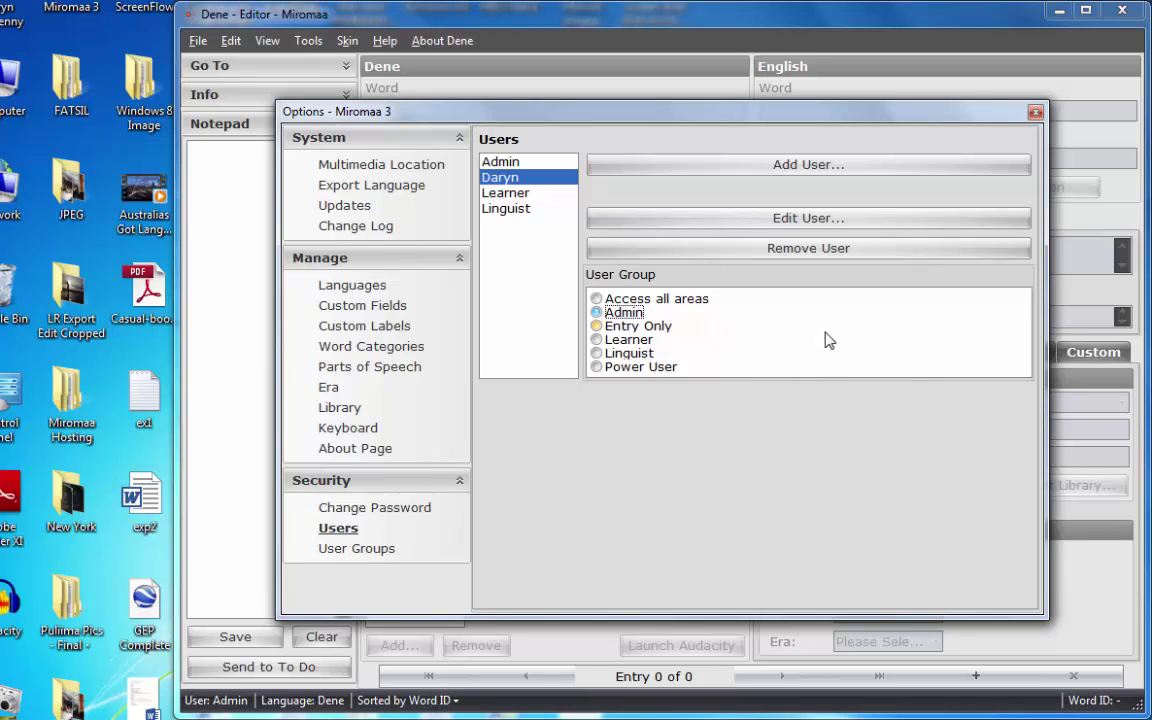
click(1035, 113)
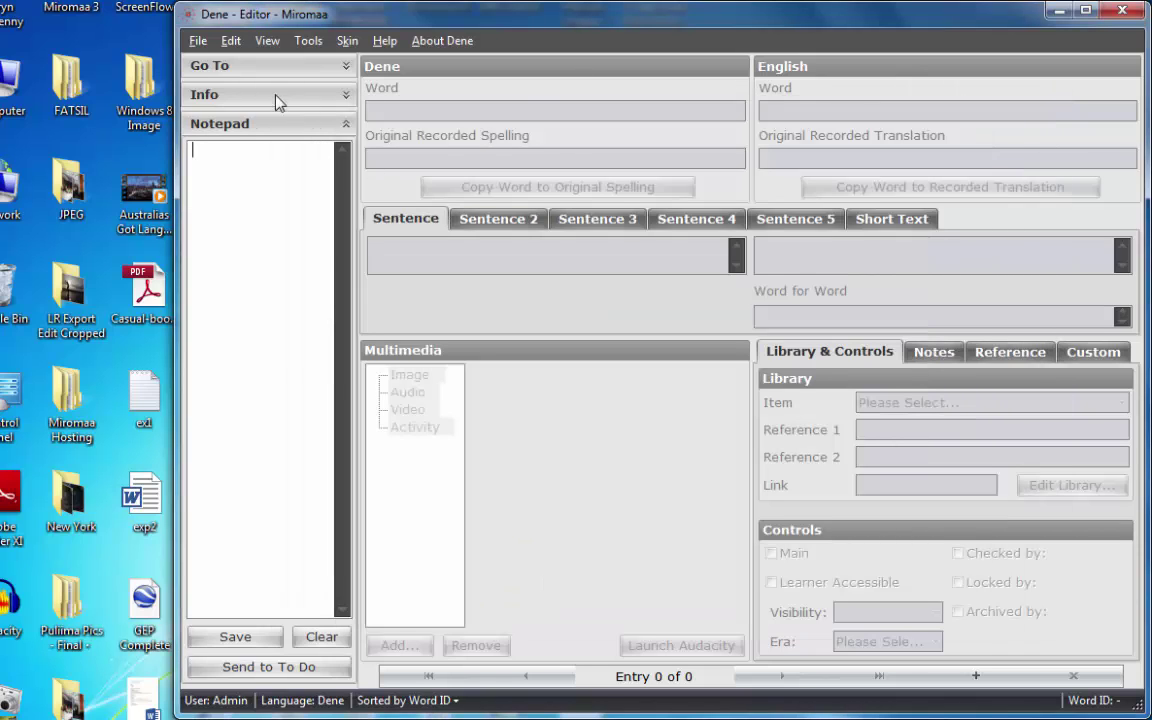
Log out of the Dene database and open CreeDAT for login.
click(198, 43)
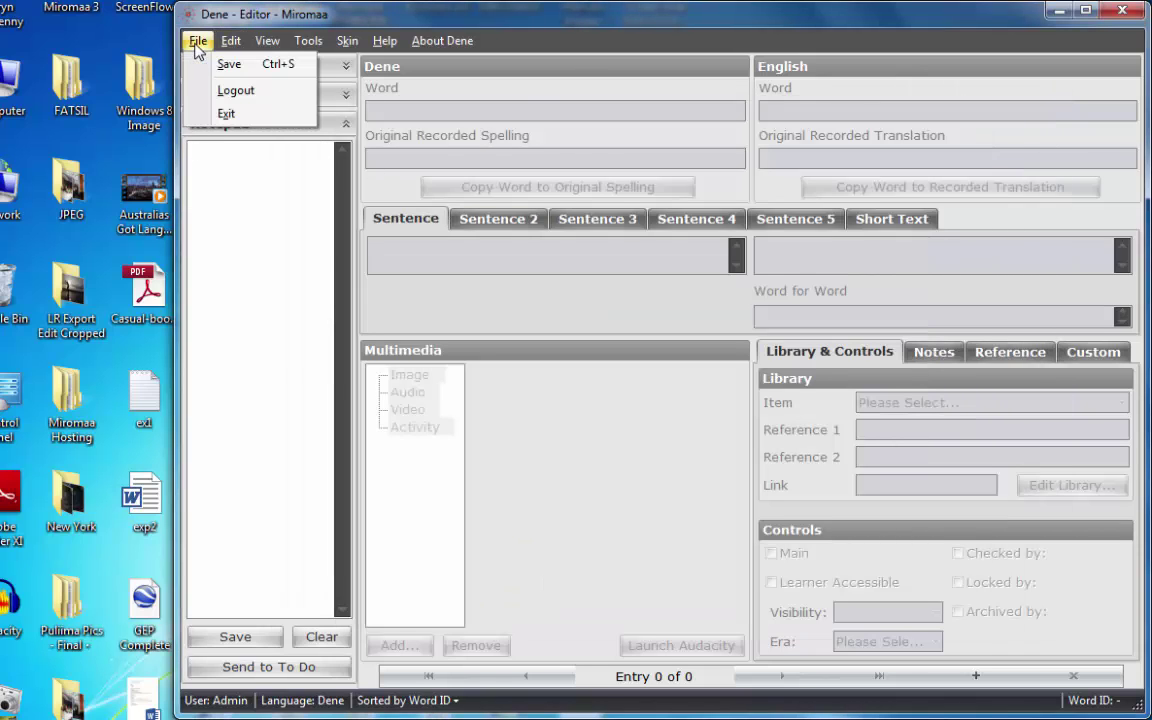
click(237, 92)
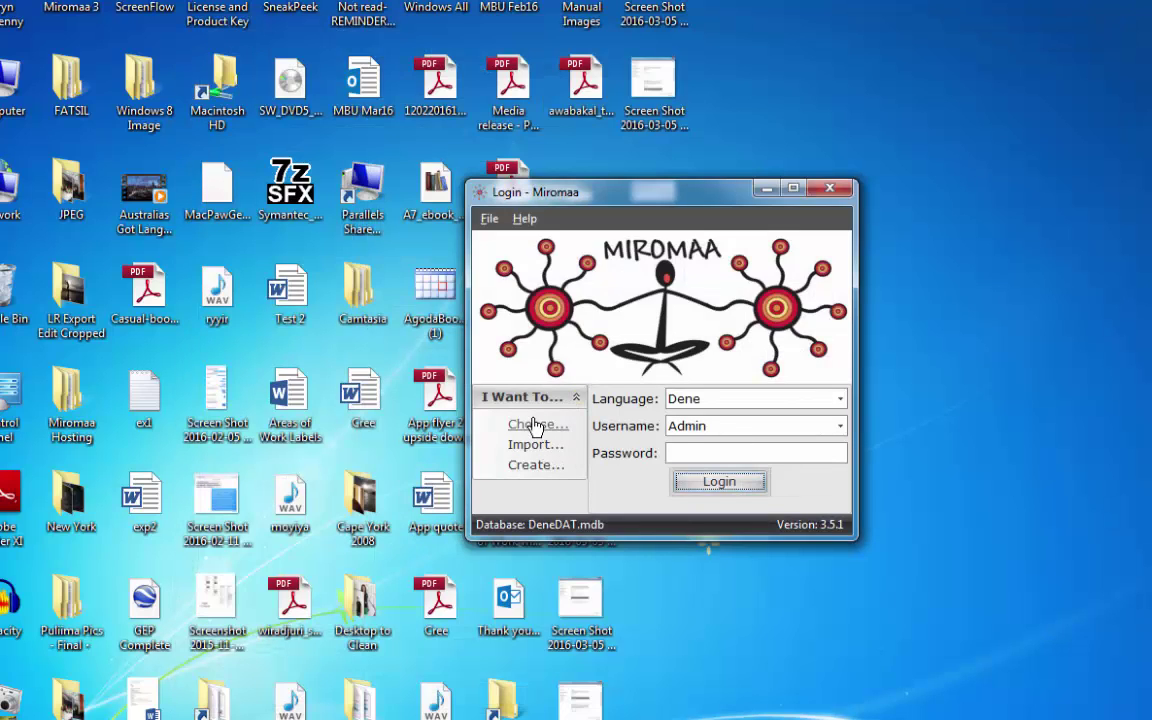
click(534, 426)
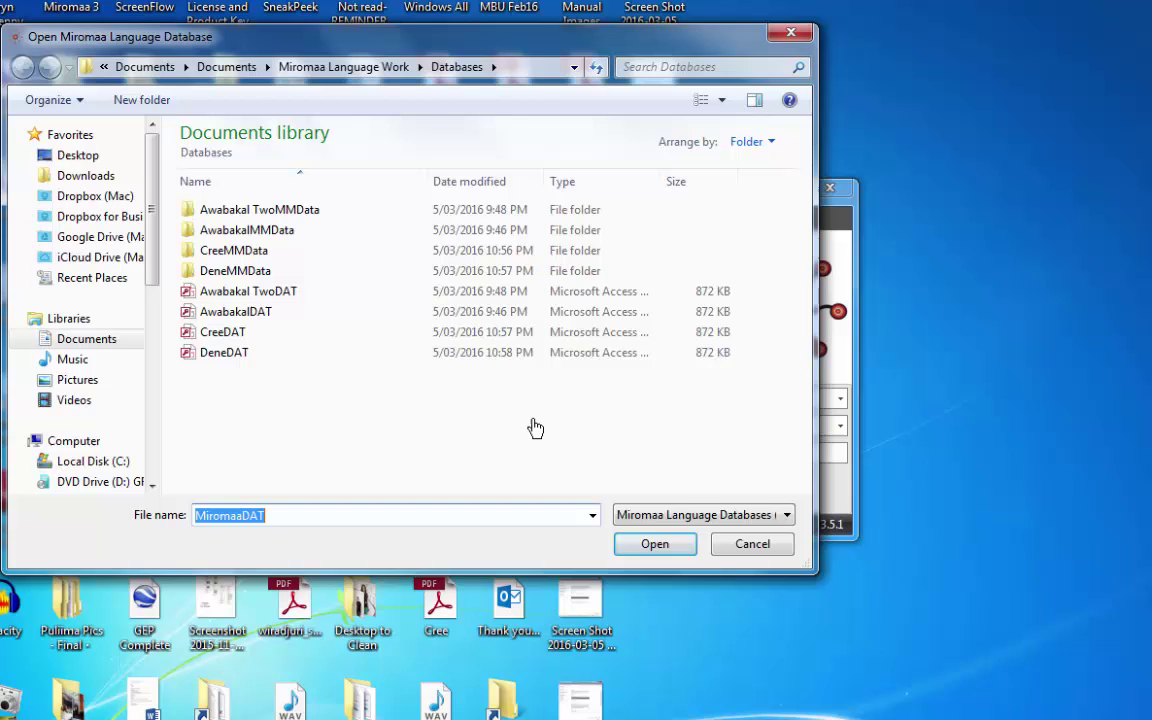
click(249, 334)
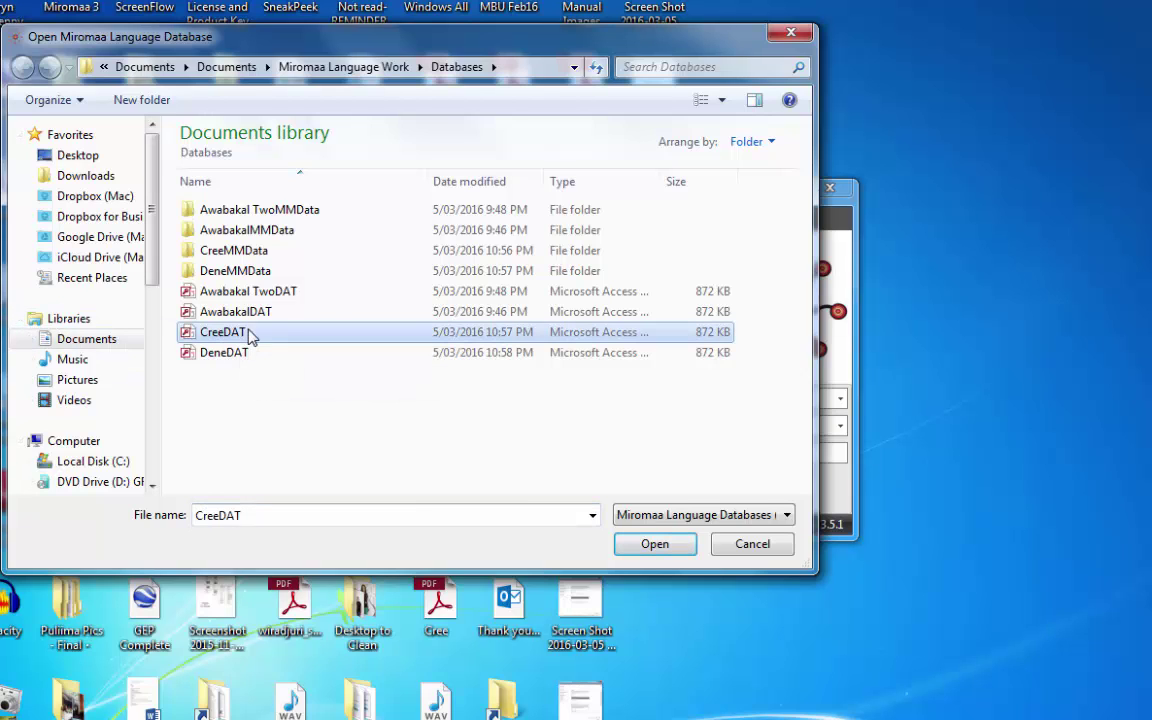
click(652, 548)
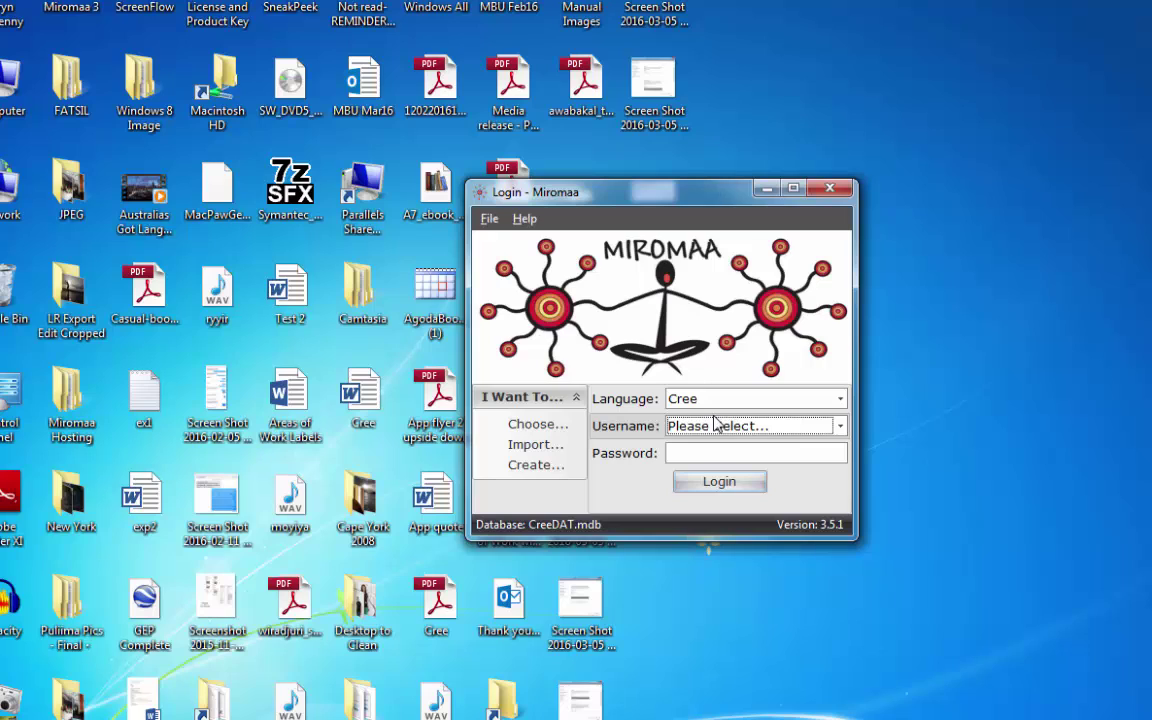
Log in to the Cree database as the newly added user.
click(841, 428)
click(750, 500)
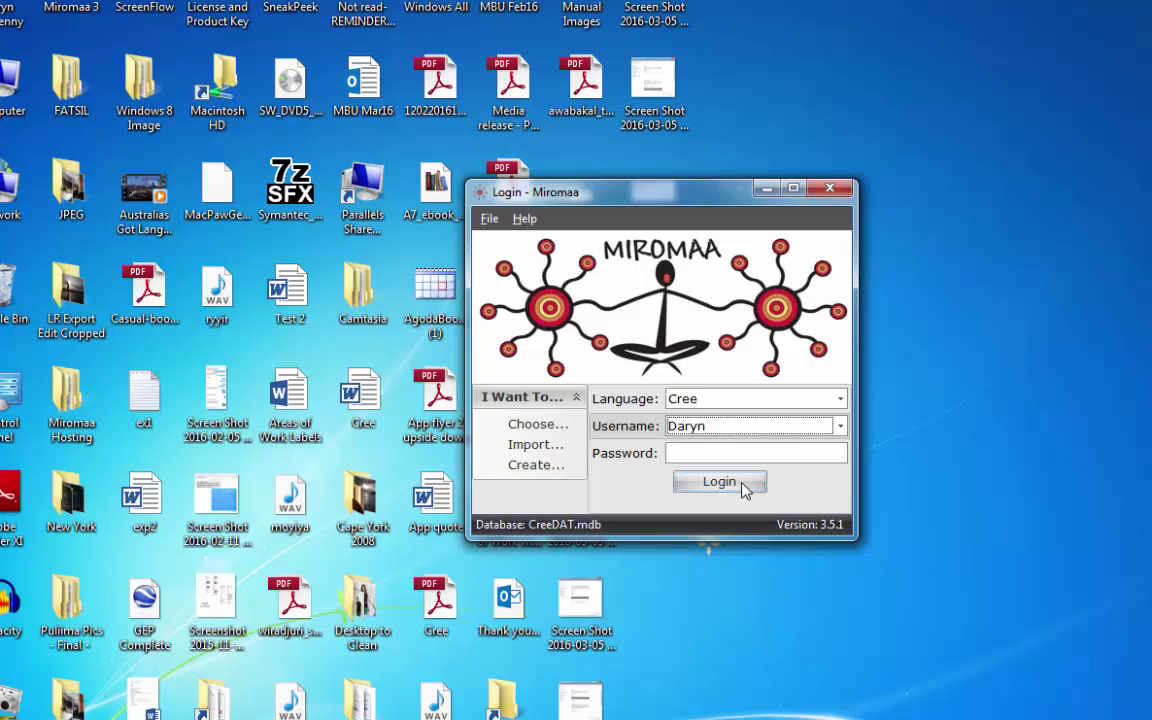
click(710, 455)
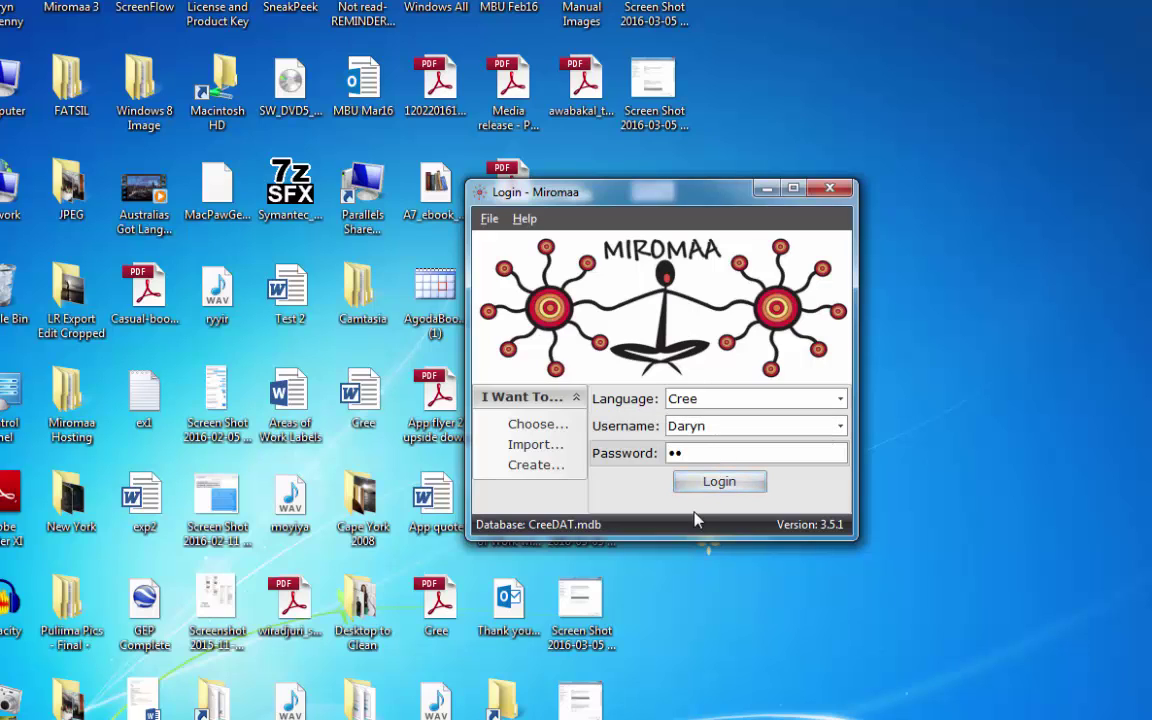
click(718, 488)
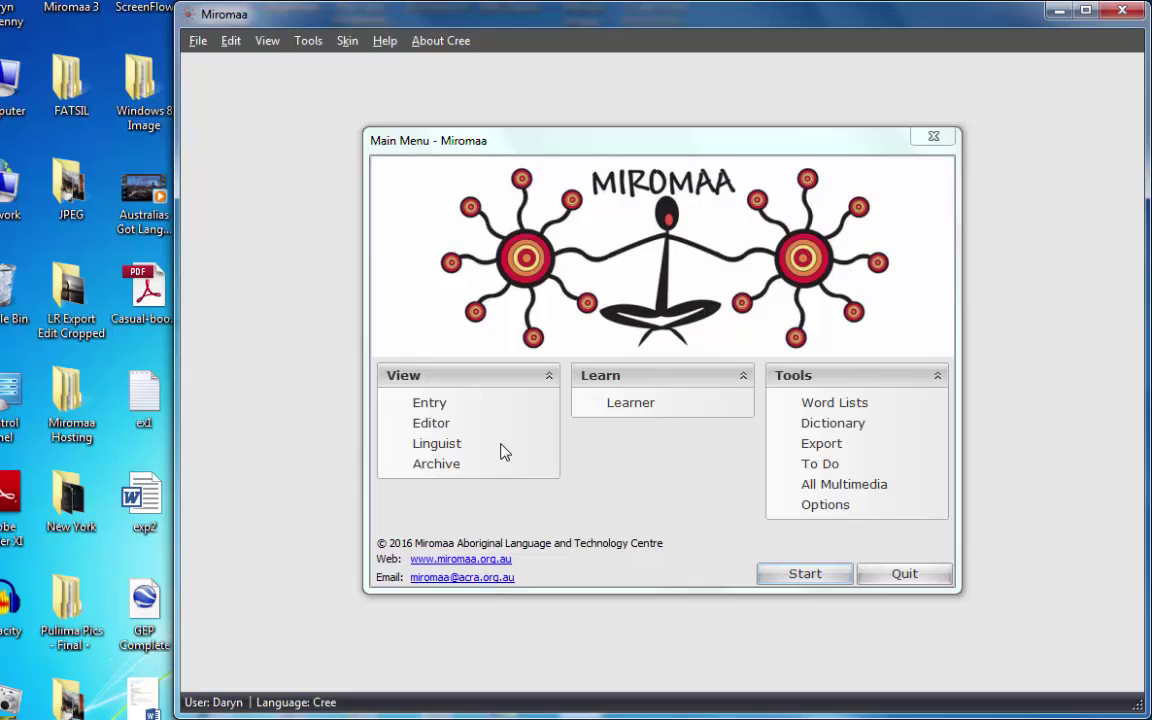
Add the first Cree entry 'my first cree word' with English 'in english'.
click(445, 426)
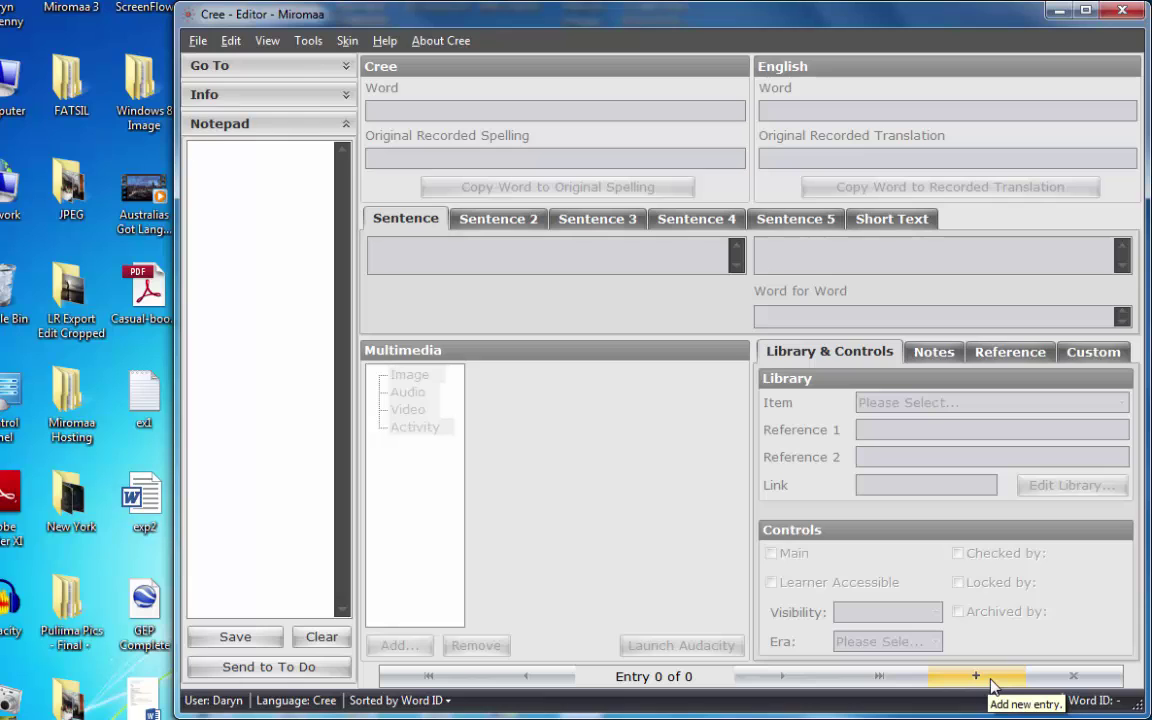
click(990, 680)
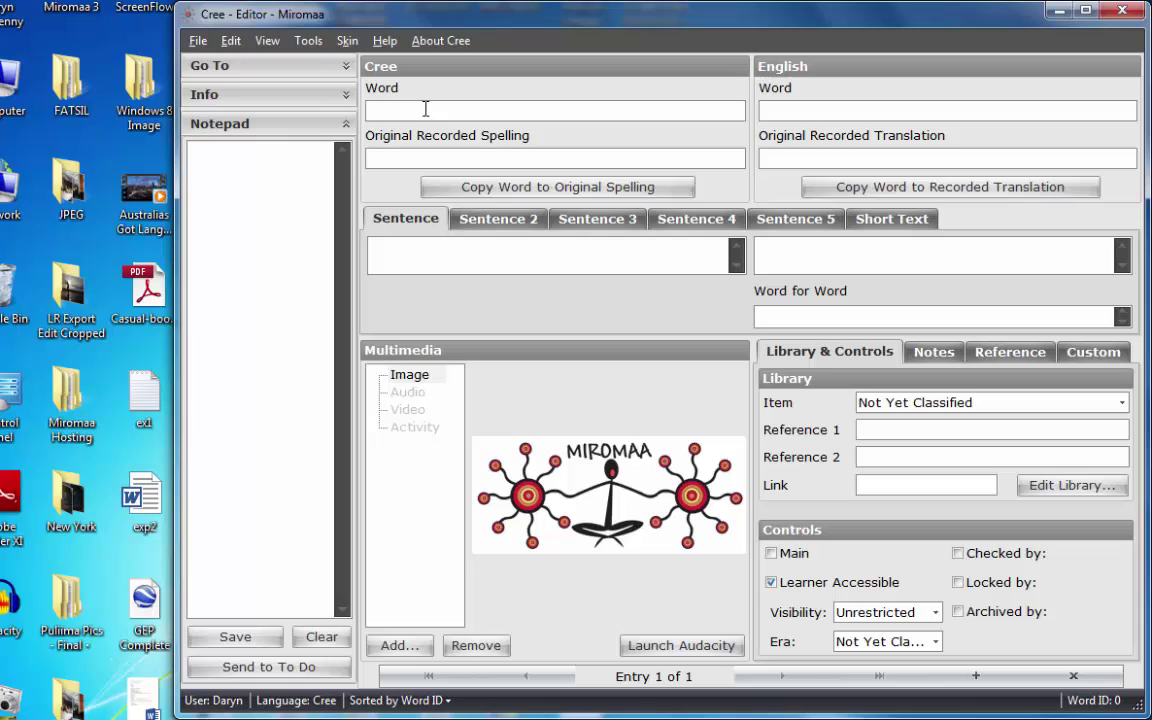
click(425, 110)
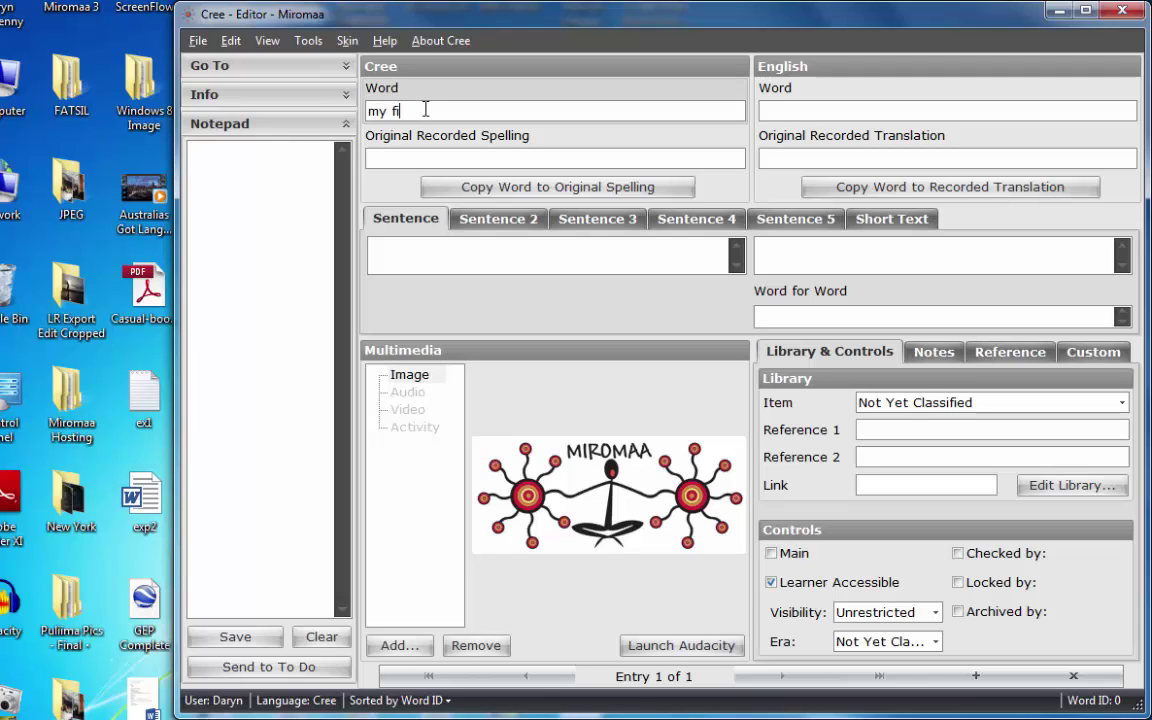
text(my first cree word)
click(847, 114)
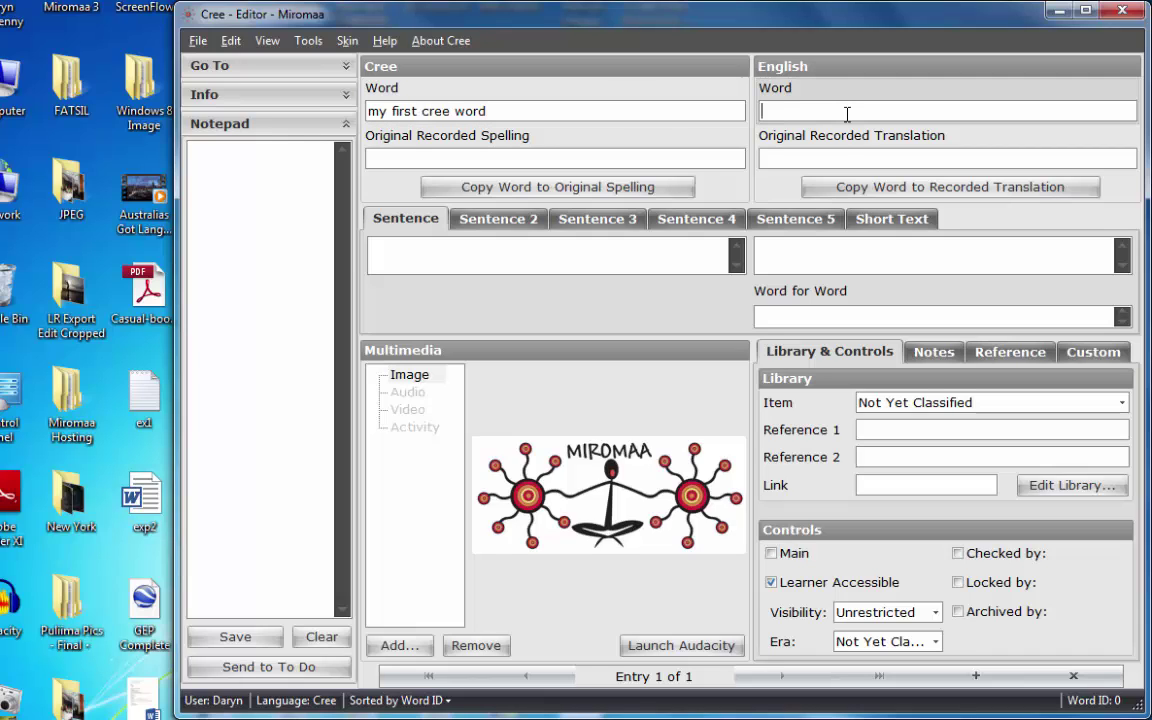
text(in enl)
Capitalise 'Cree' in the word and save the entry.
click(430, 110)
key(BackSpace)
text(C)
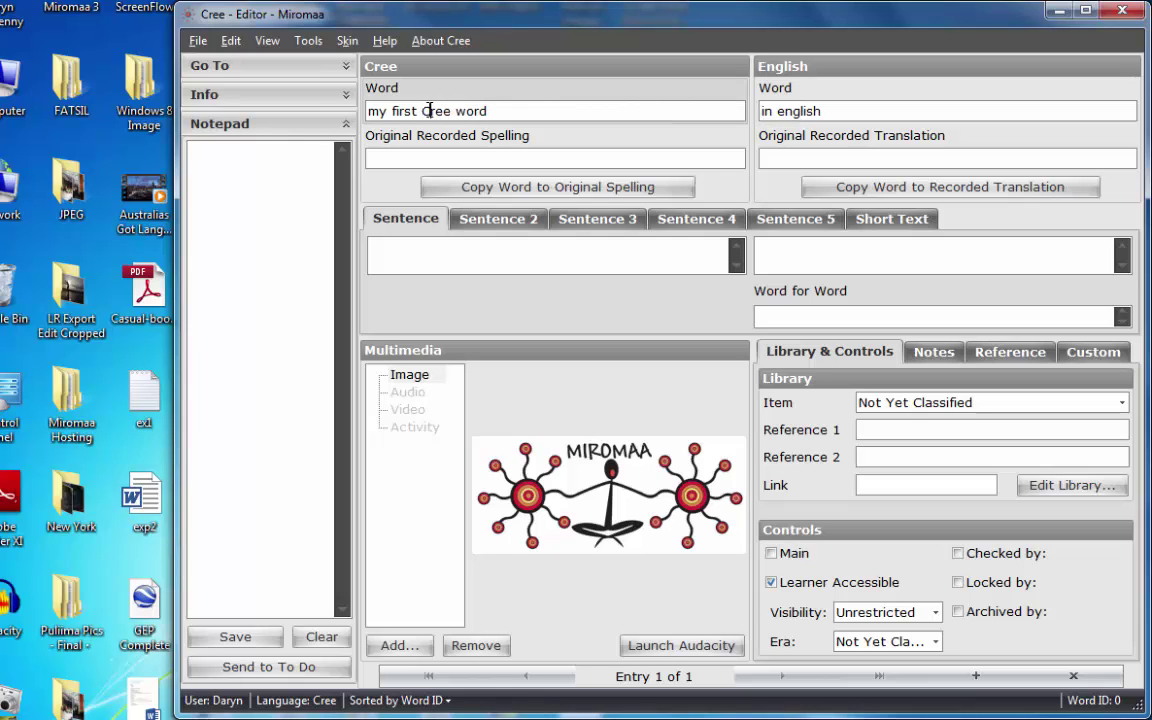
click(460, 157)
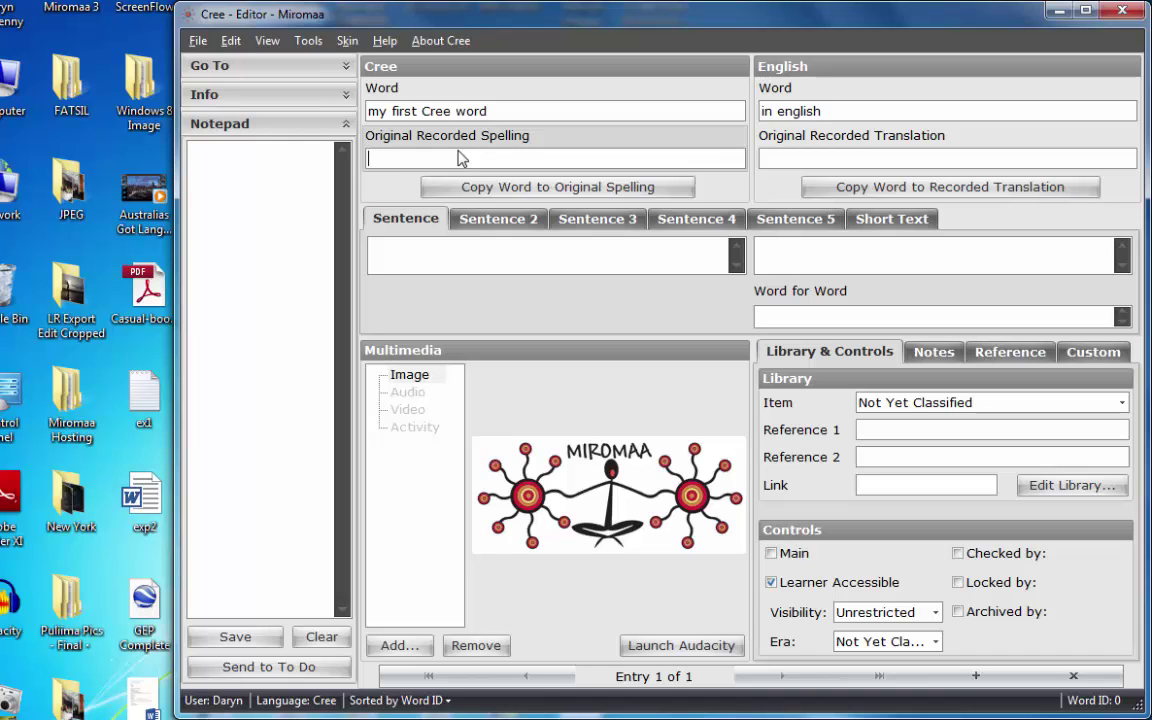
click(197, 42)
click(225, 66)
Log out of the Cree database and open DeneDAT for login.
click(192, 40)
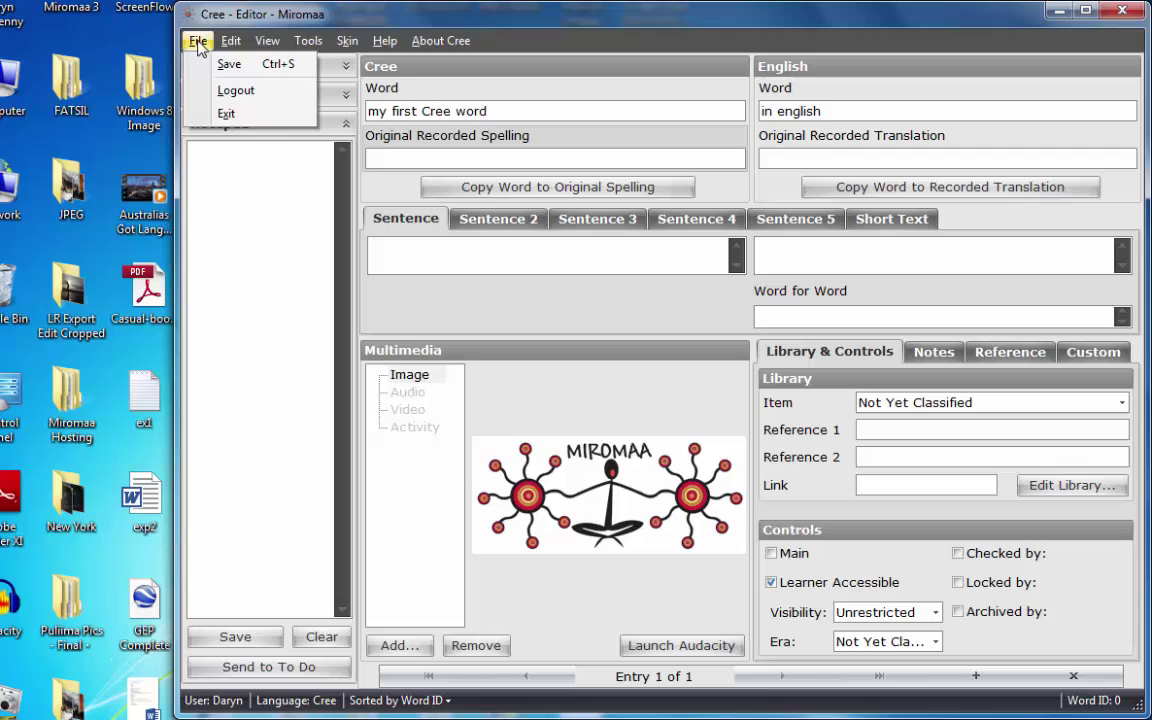
click(236, 91)
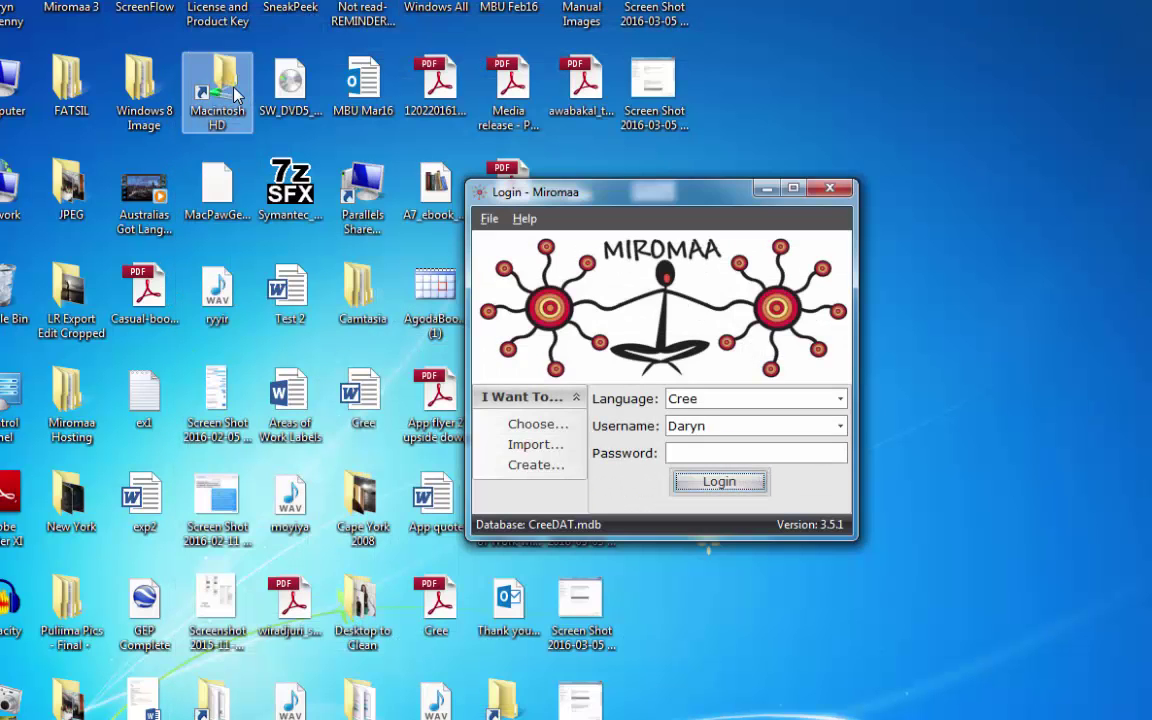
click(535, 426)
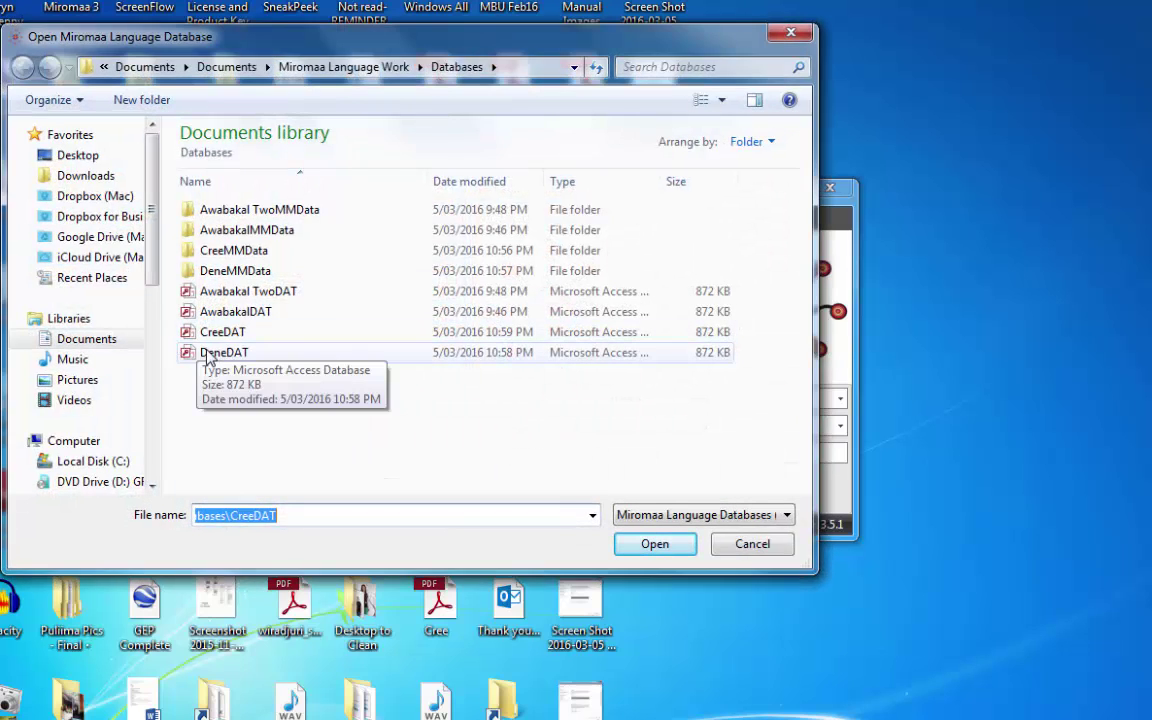
click(210, 353)
click(655, 544)
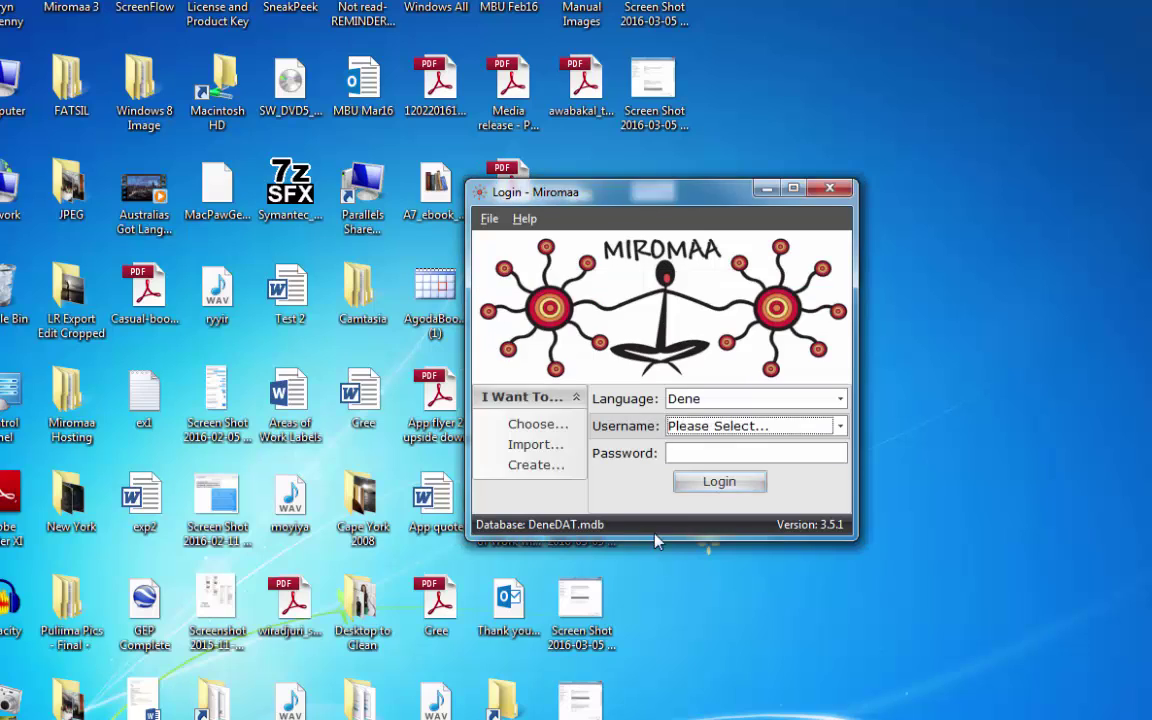
Log in to the Dene database as the newly created user and open the Editor.
click(840, 426)
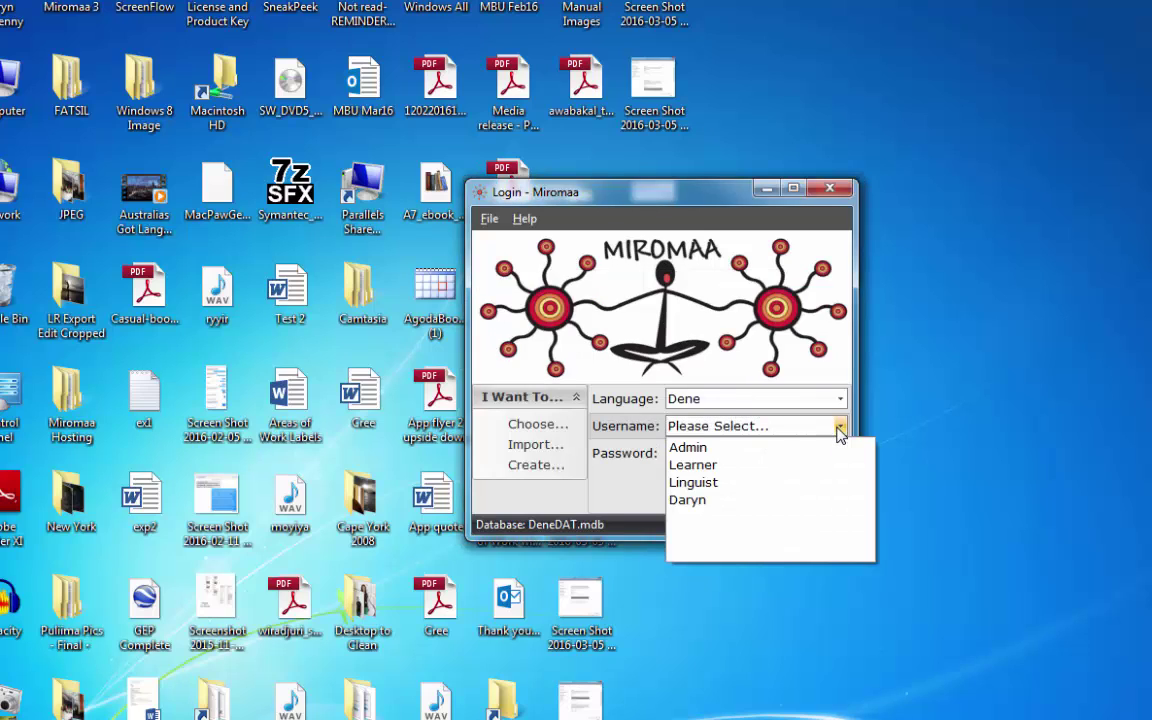
click(754, 500)
click(717, 458)
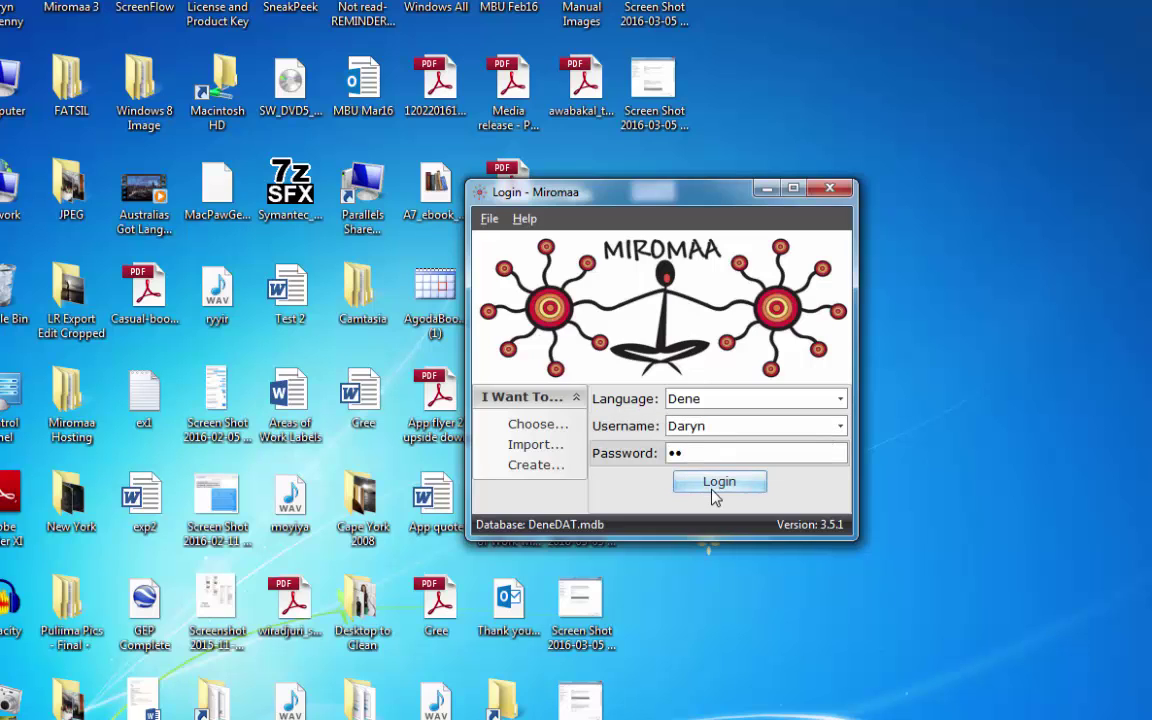
click(716, 487)
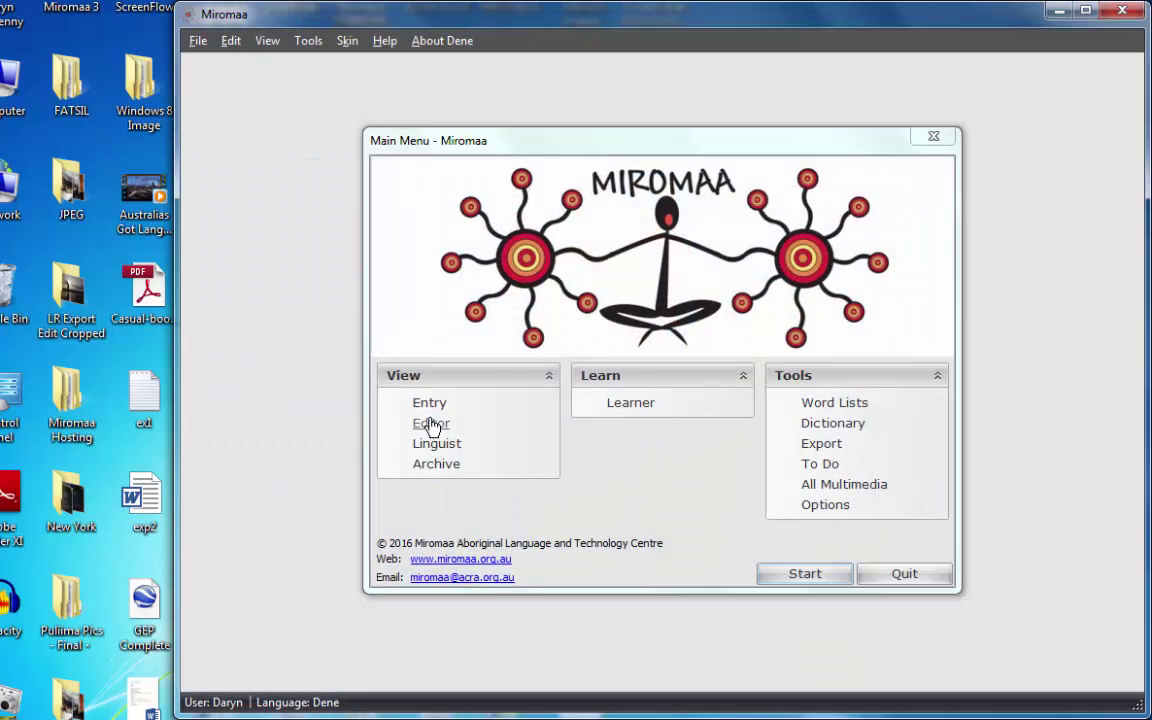
click(431, 424)
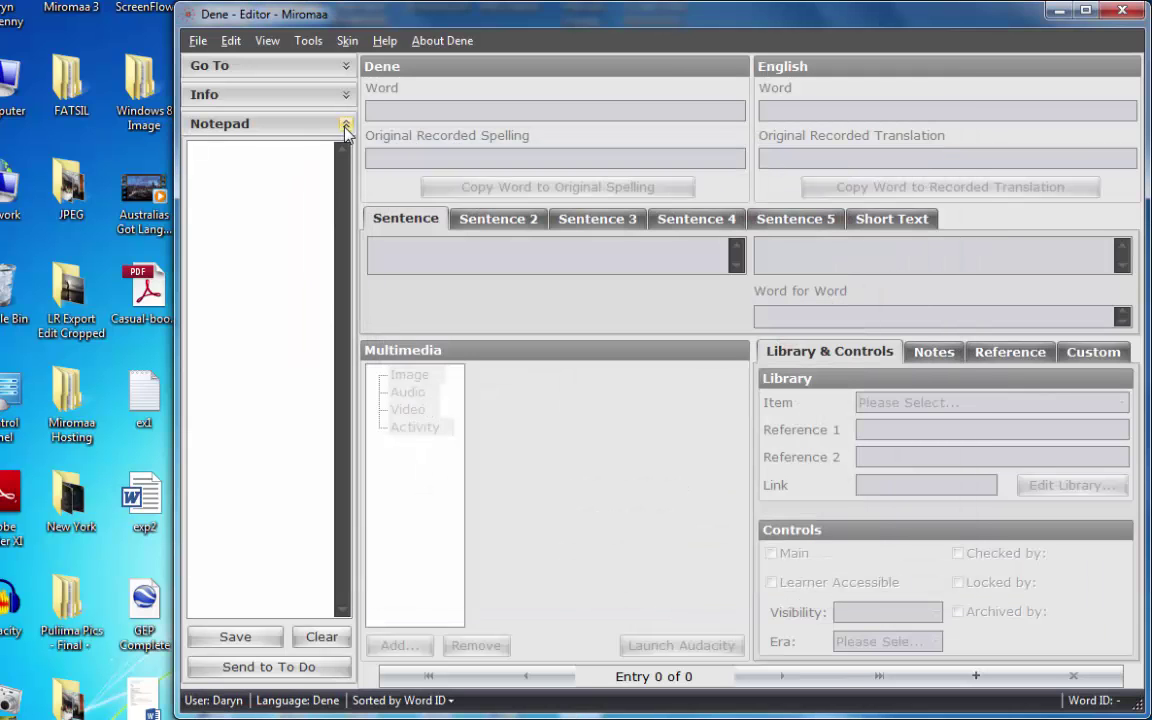
Add and save the entry 'my first Dene word' with English 'in english'.
click(972, 677)
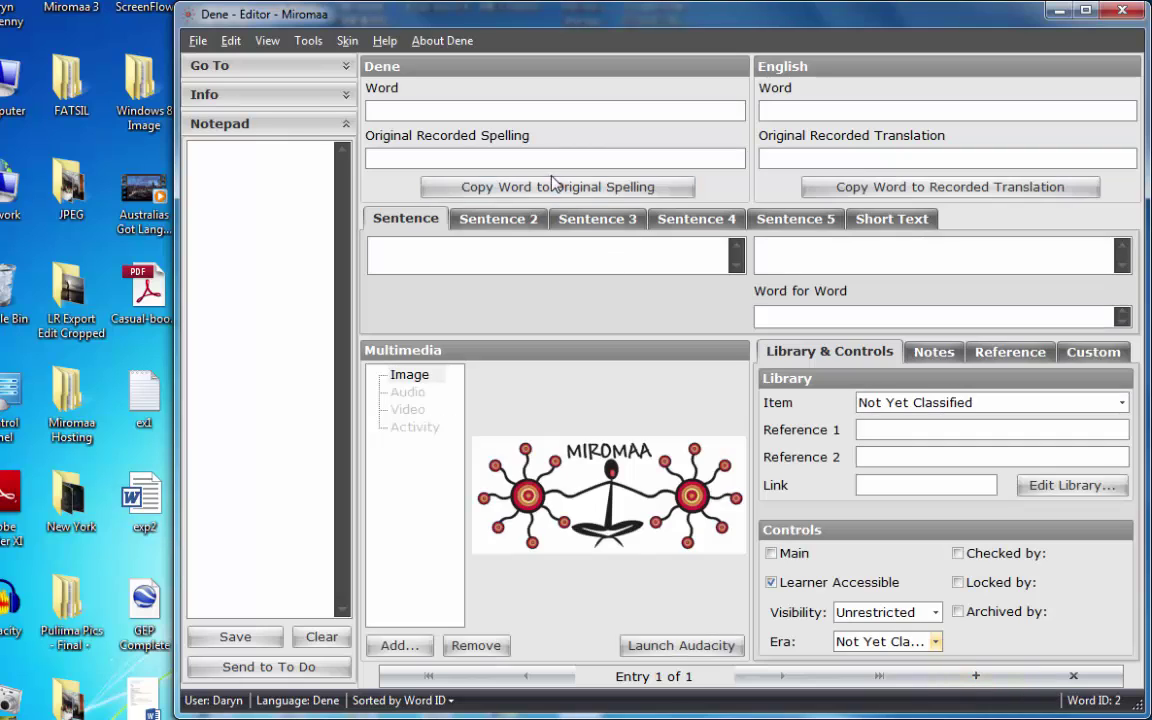
click(470, 111)
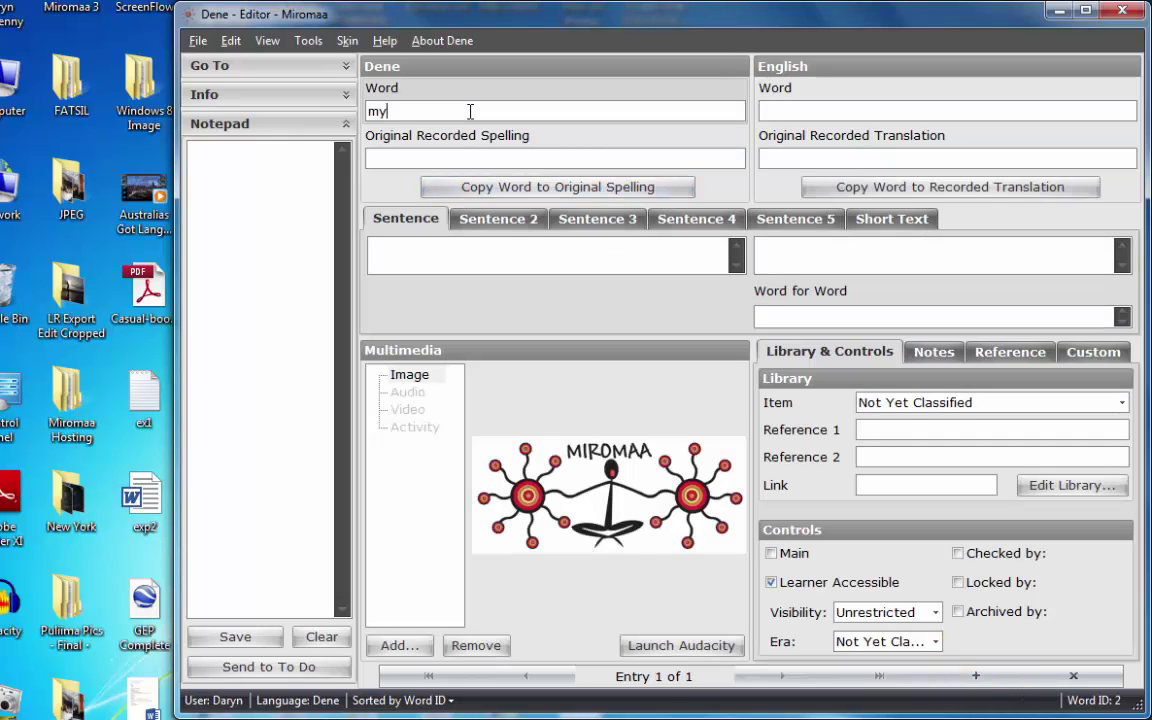
text(my first De)
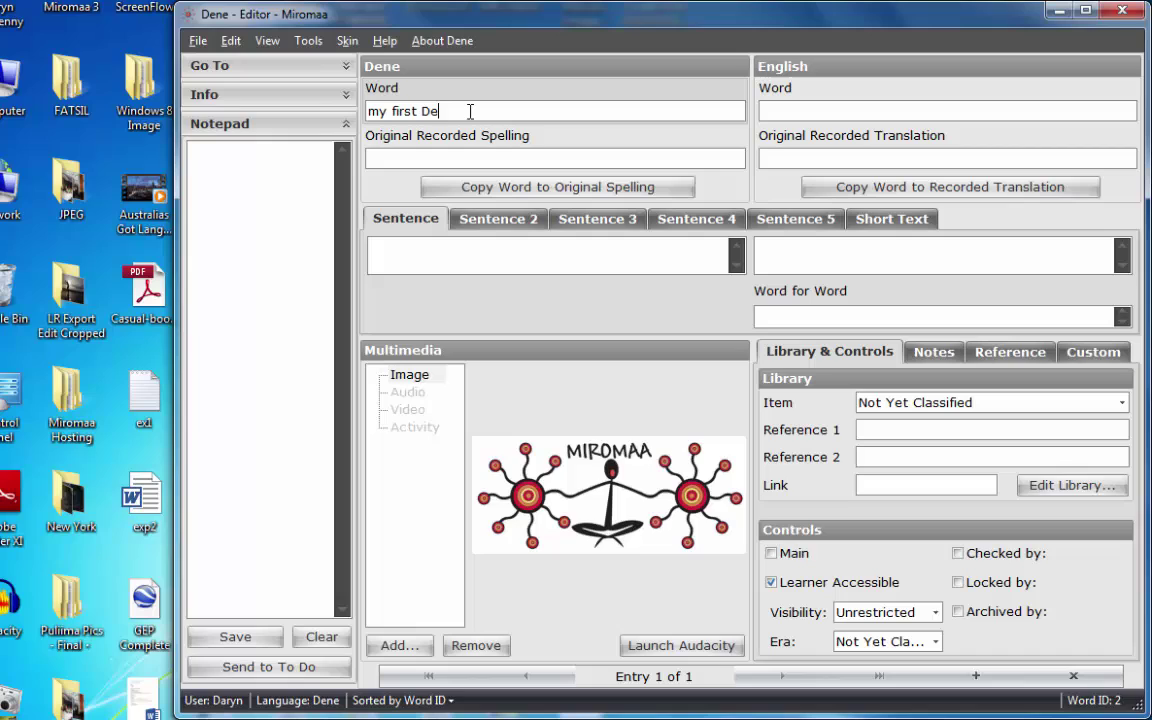
text(ne word)
click(791, 110)
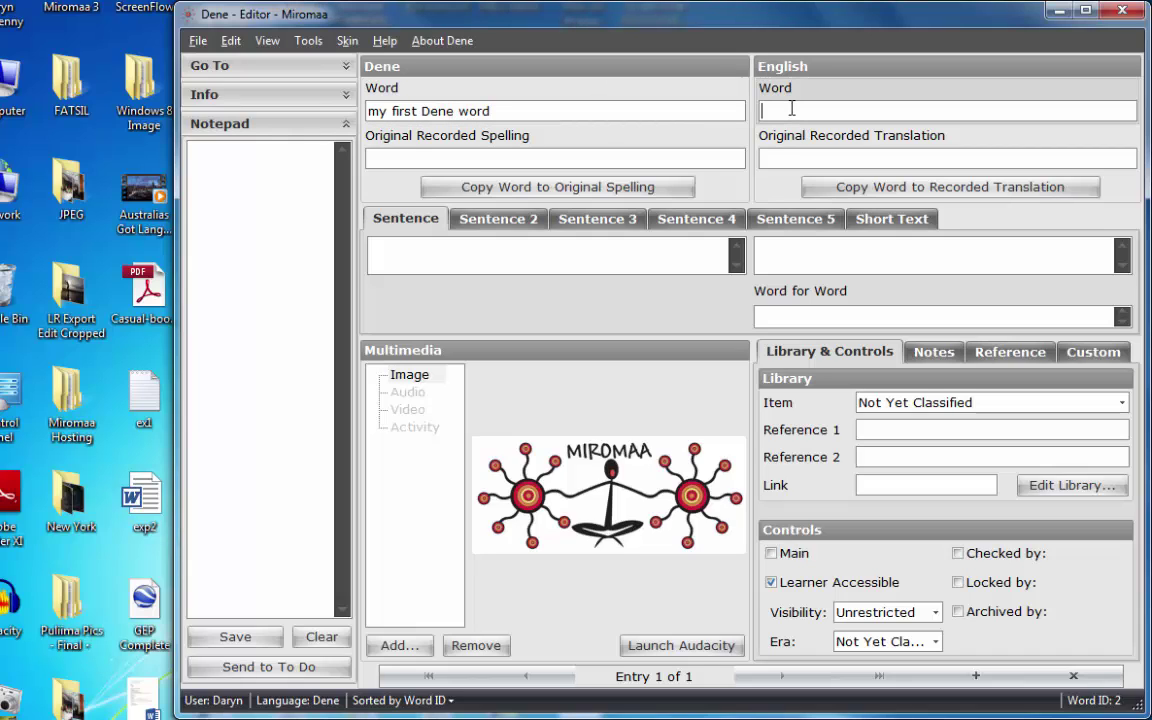
text(in english)
click(593, 160)
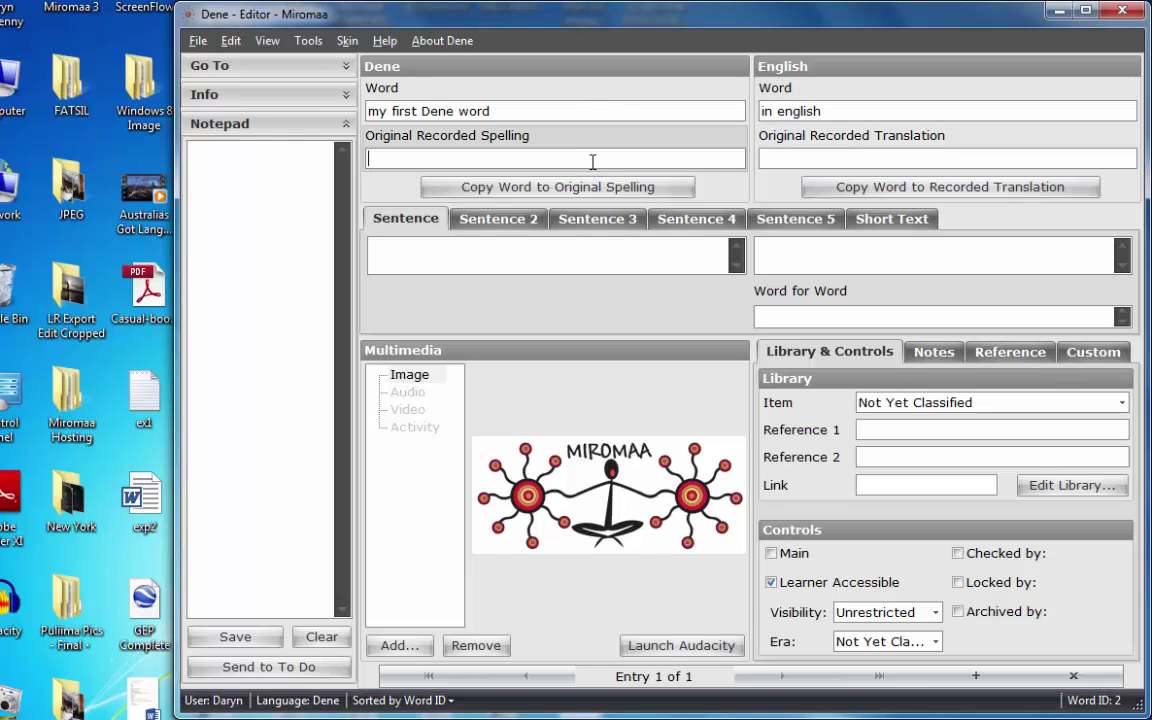
click(196, 40)
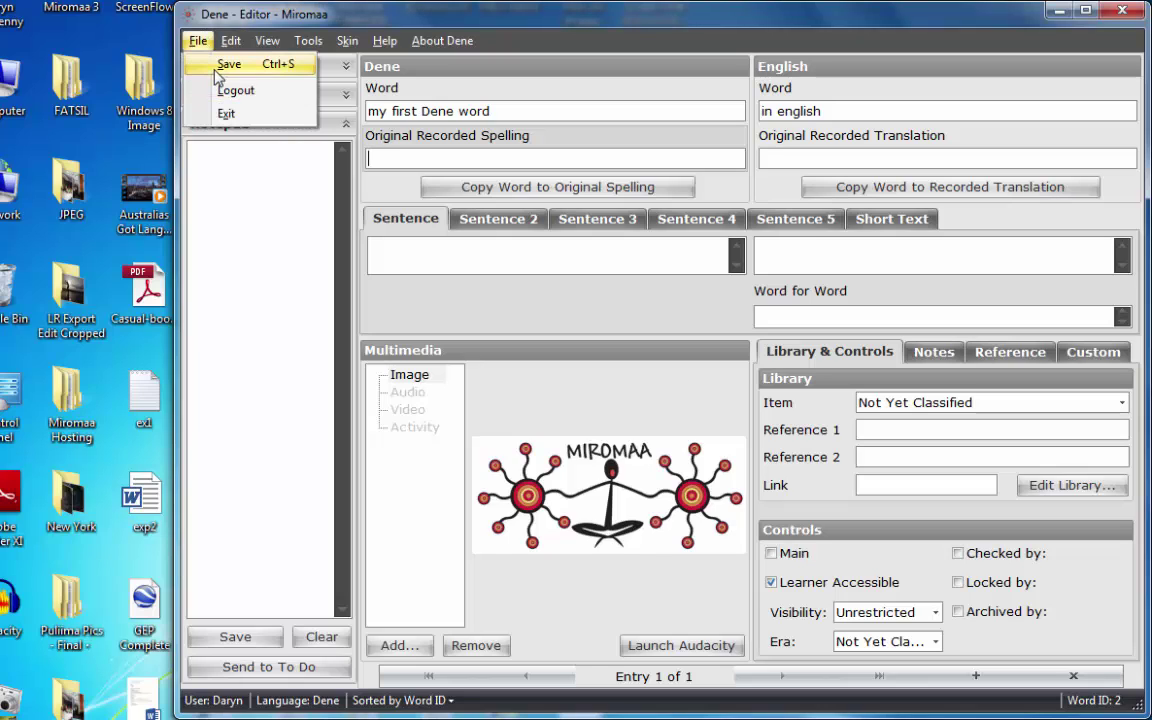
click(415, 160)
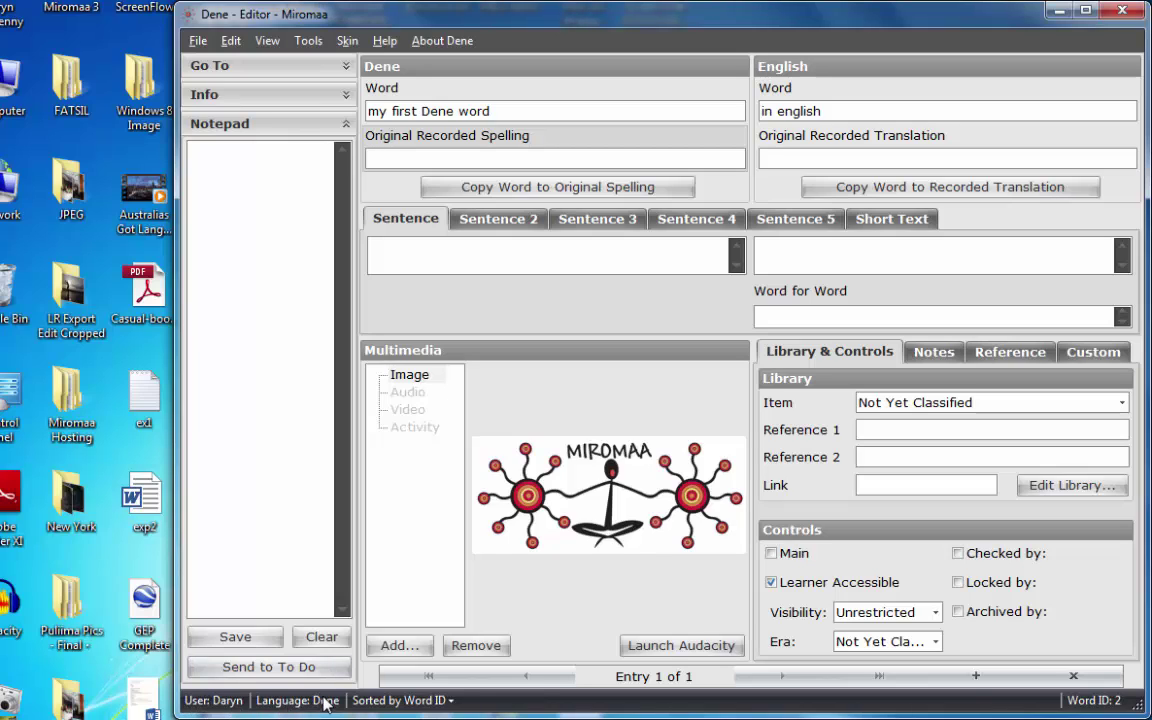
Log out of the Dene database and load the AwabakalDAT database in the login window.
click(198, 41)
click(232, 90)
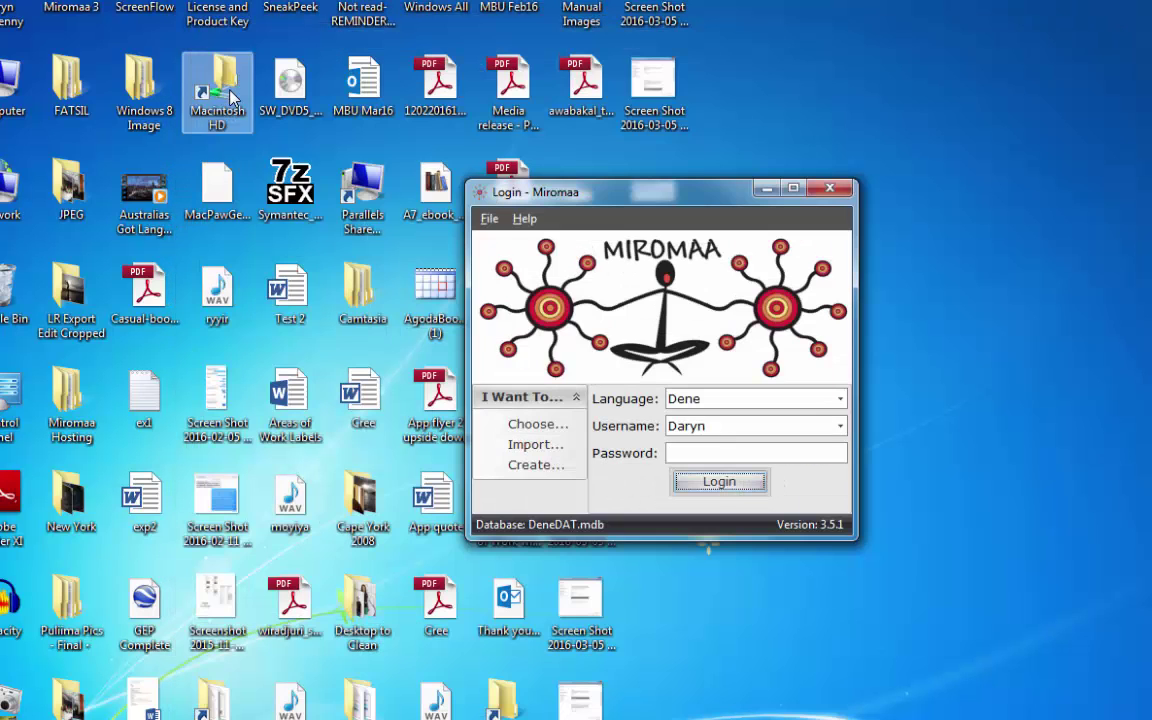
click(535, 426)
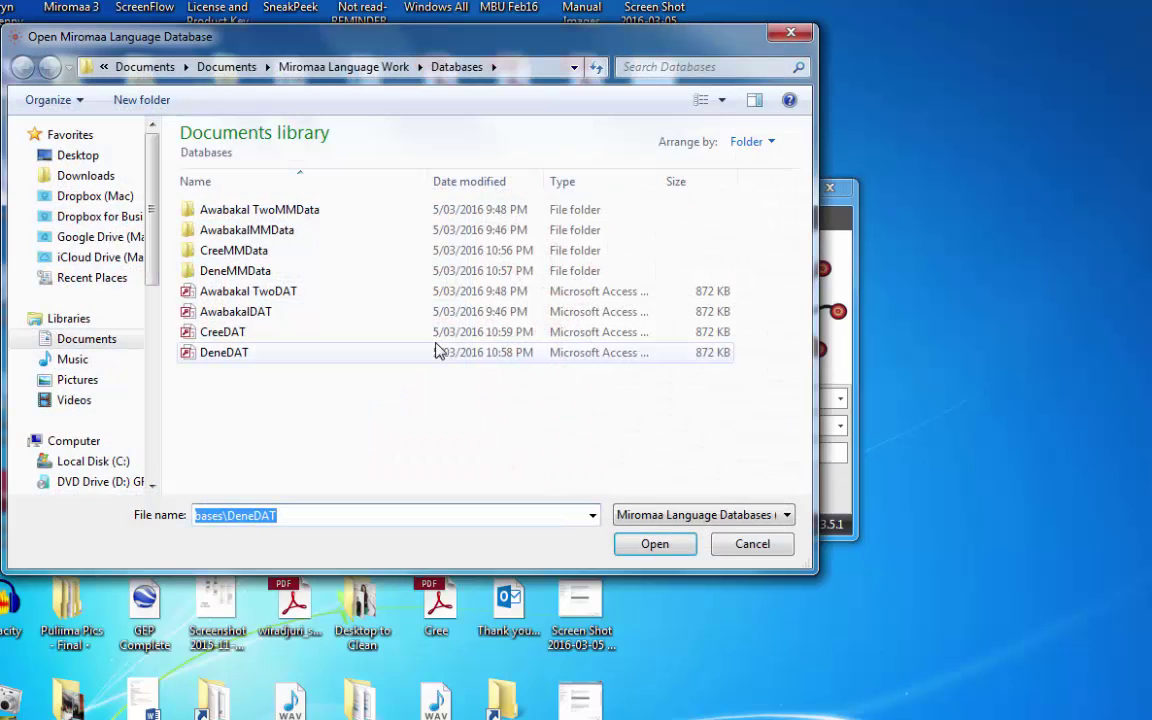
click(228, 314)
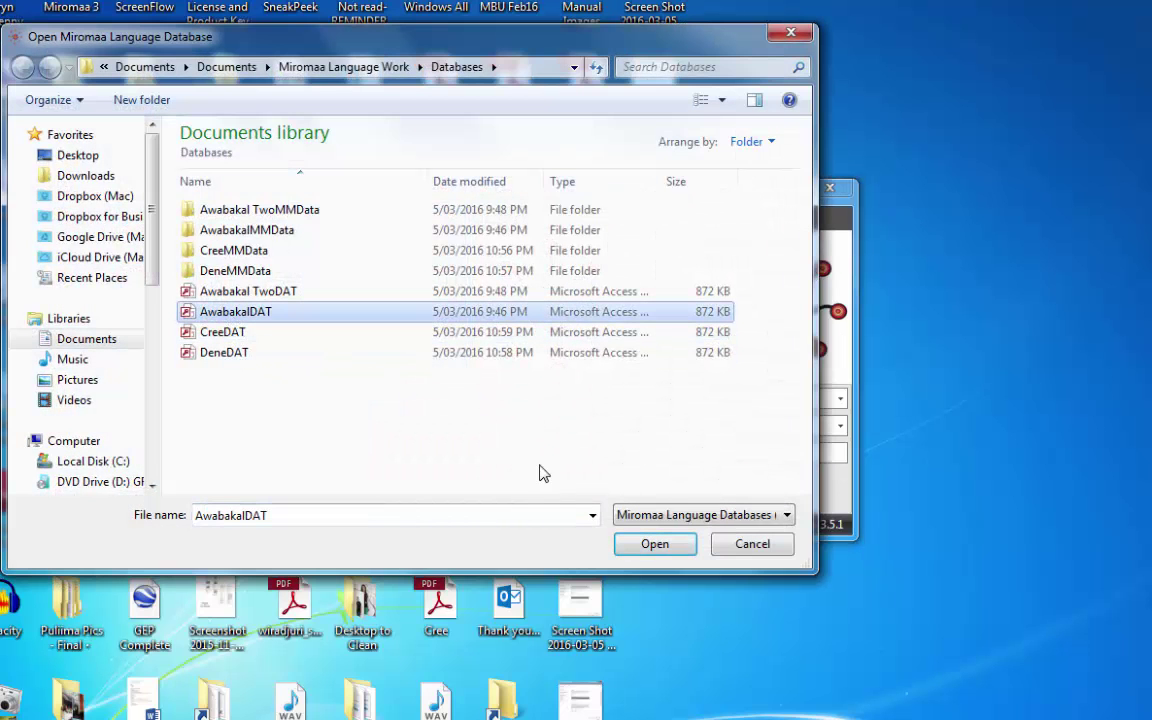
click(655, 545)
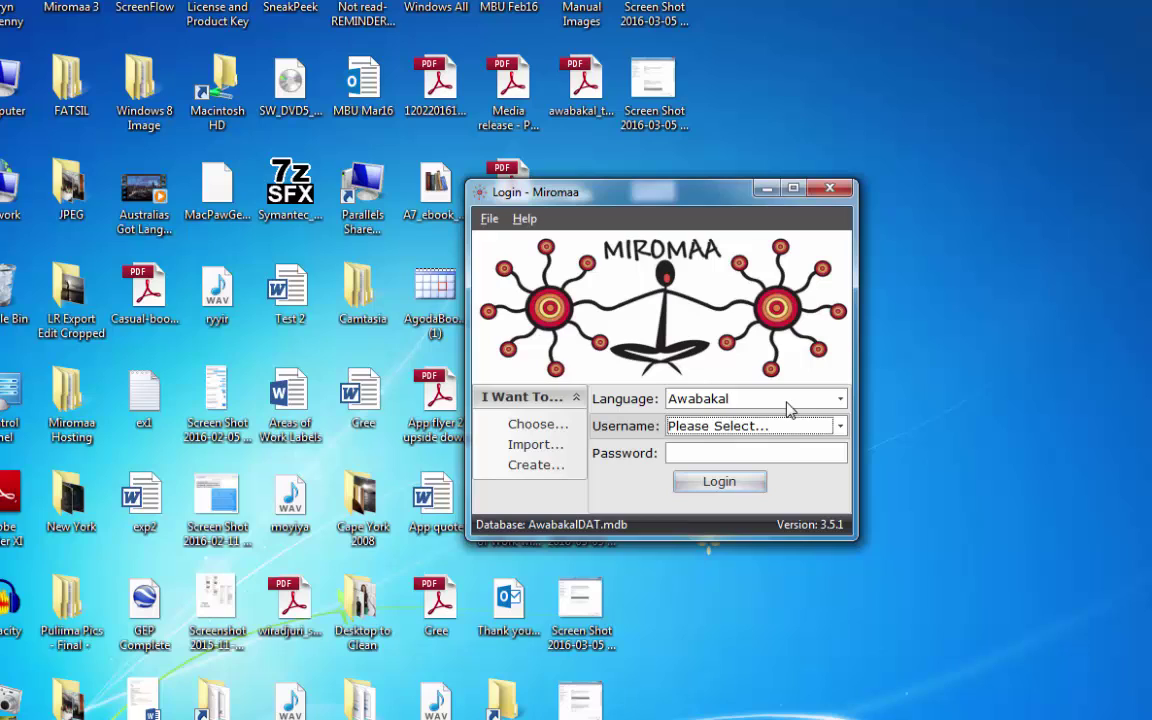
Select Admin as the username and enter the account password.
click(838, 427)
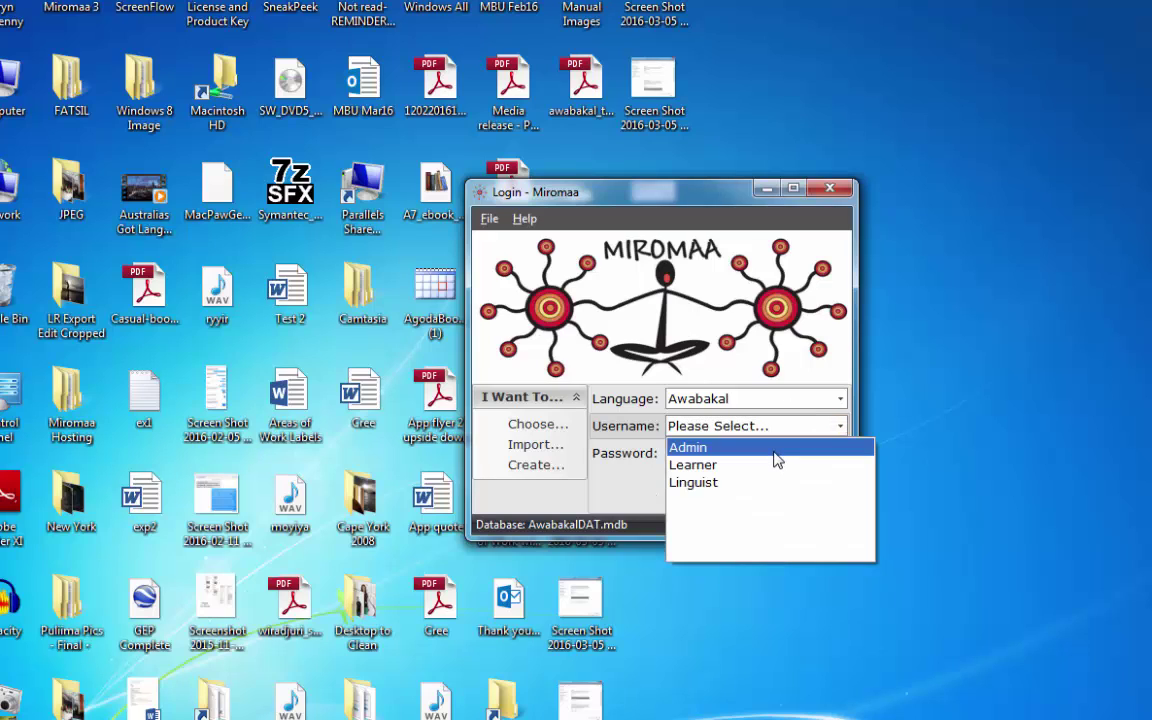
click(775, 450)
click(748, 455)
text(a)
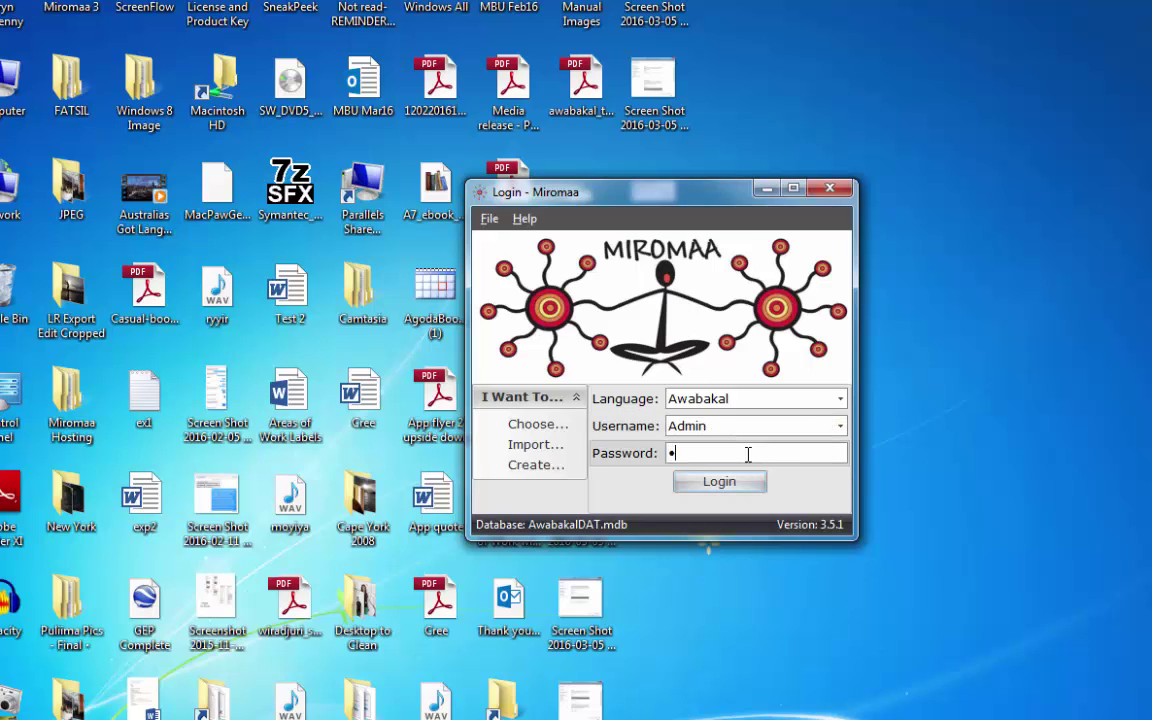
text(dmin)
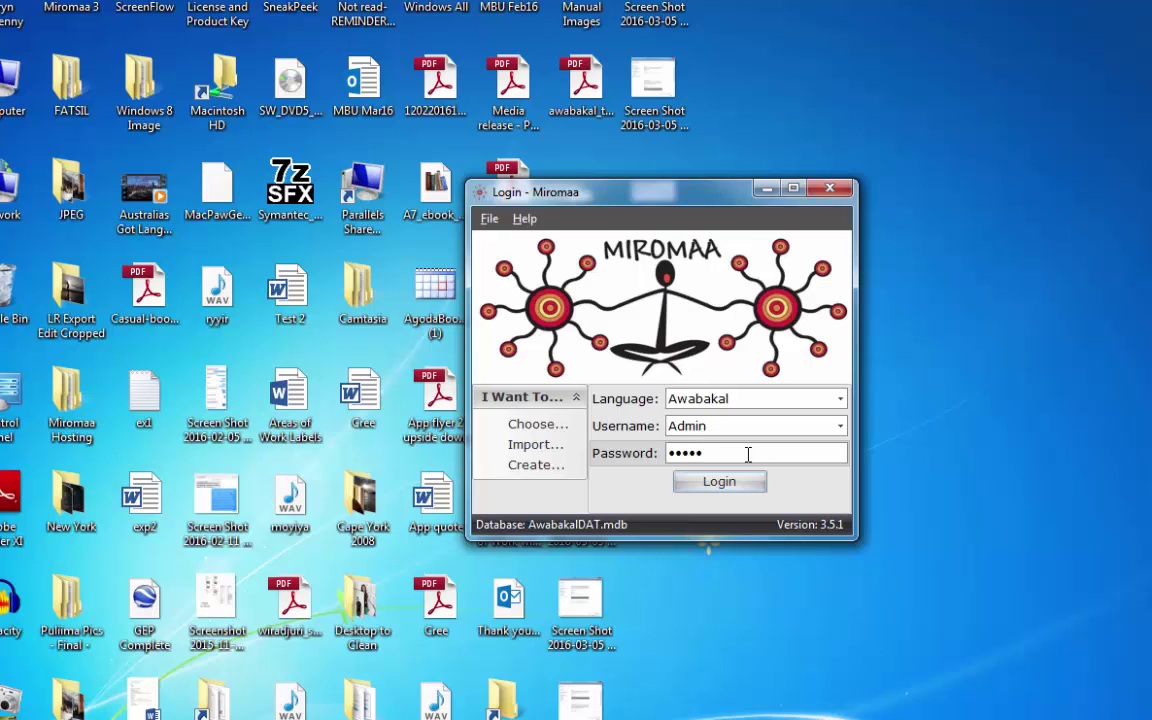